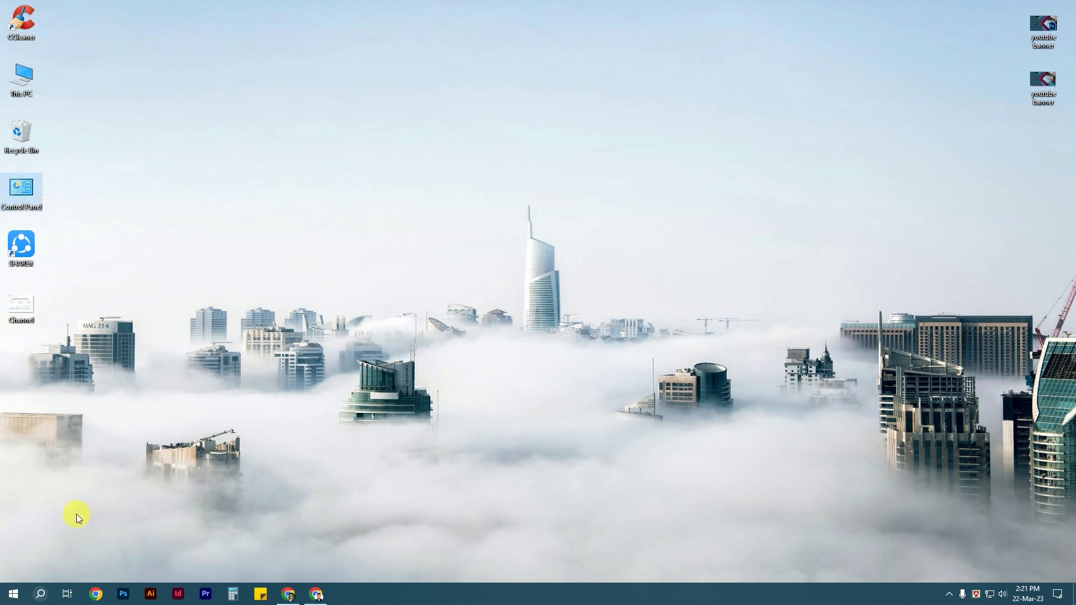
# - Open the Power Options of Control Panel's Hardware and Sound category and expand the additional power plans
pyautogui.click(40, 594)
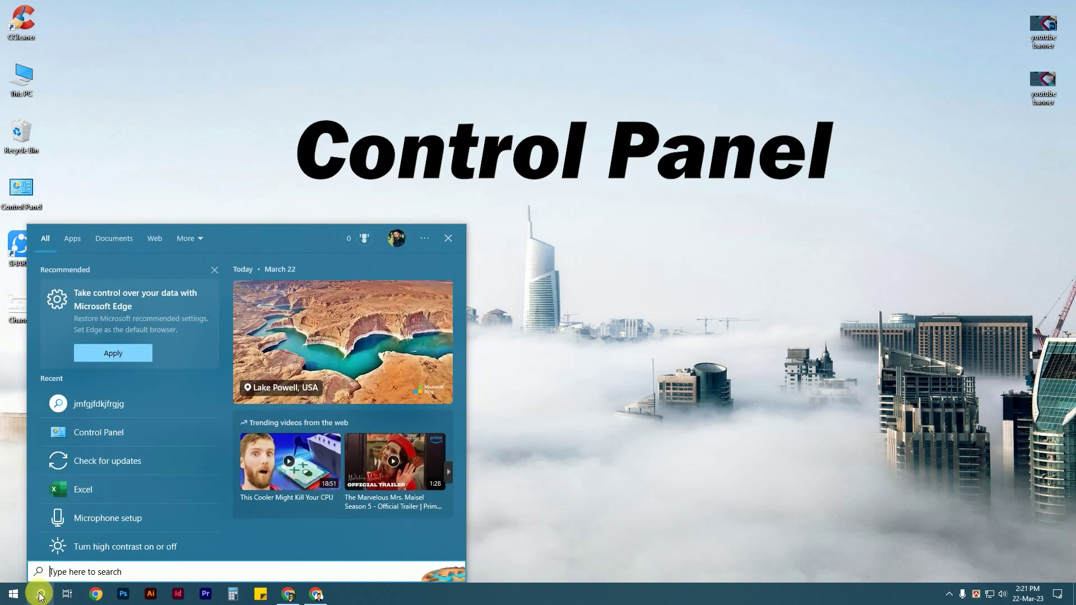
pyautogui.write('con')
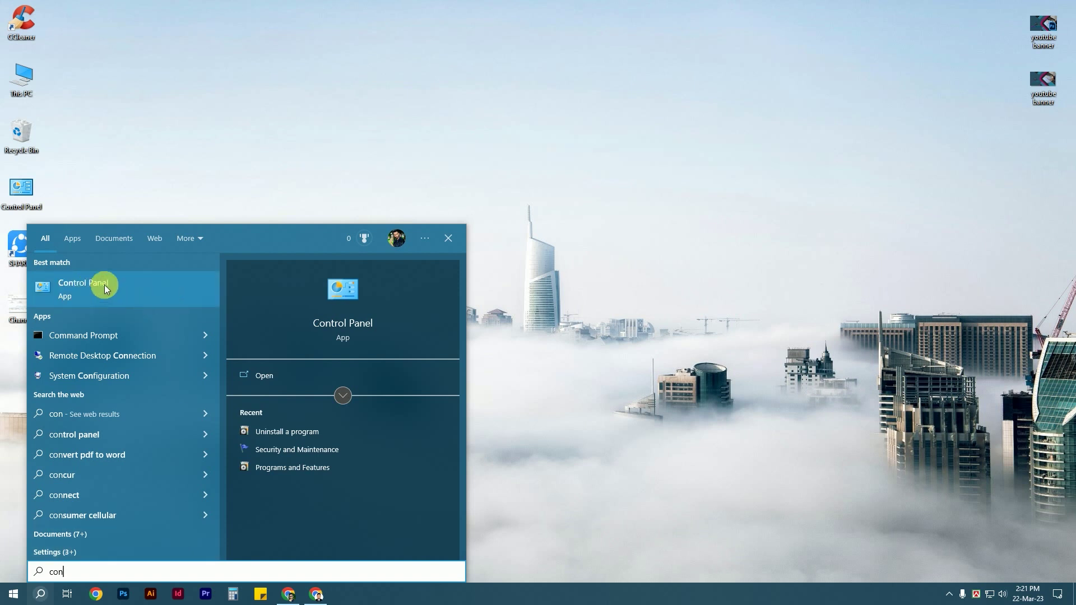
pyautogui.click(95, 288)
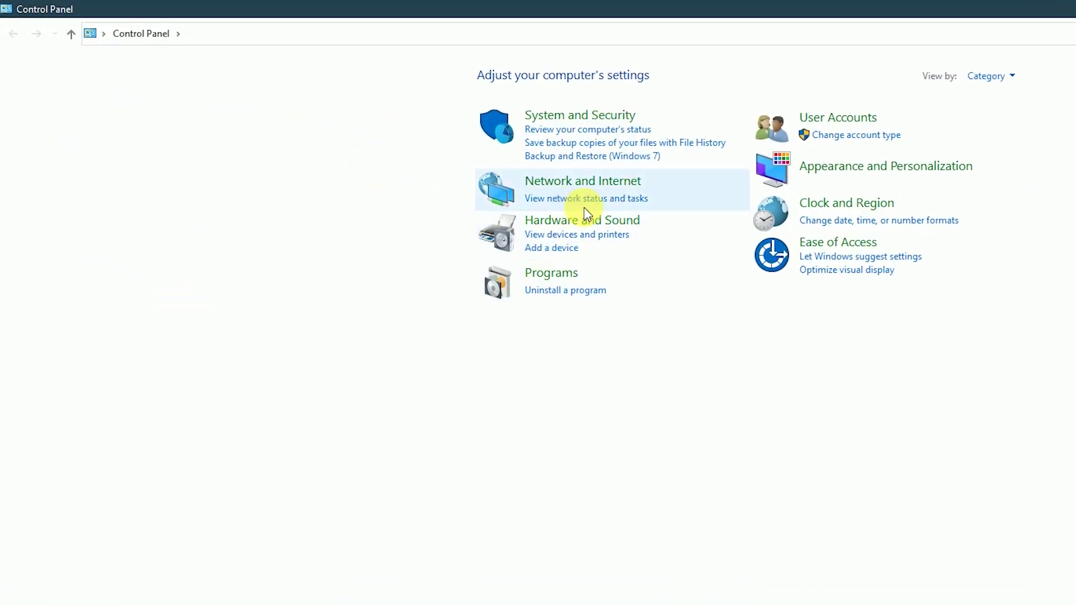
pyautogui.click(612, 223)
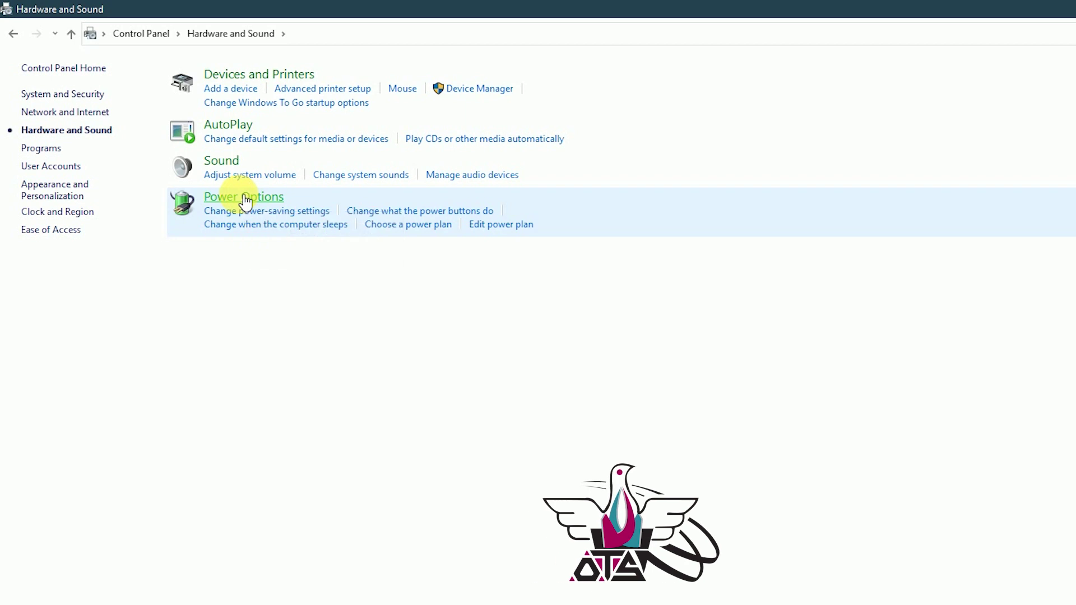
pyautogui.click(243, 196)
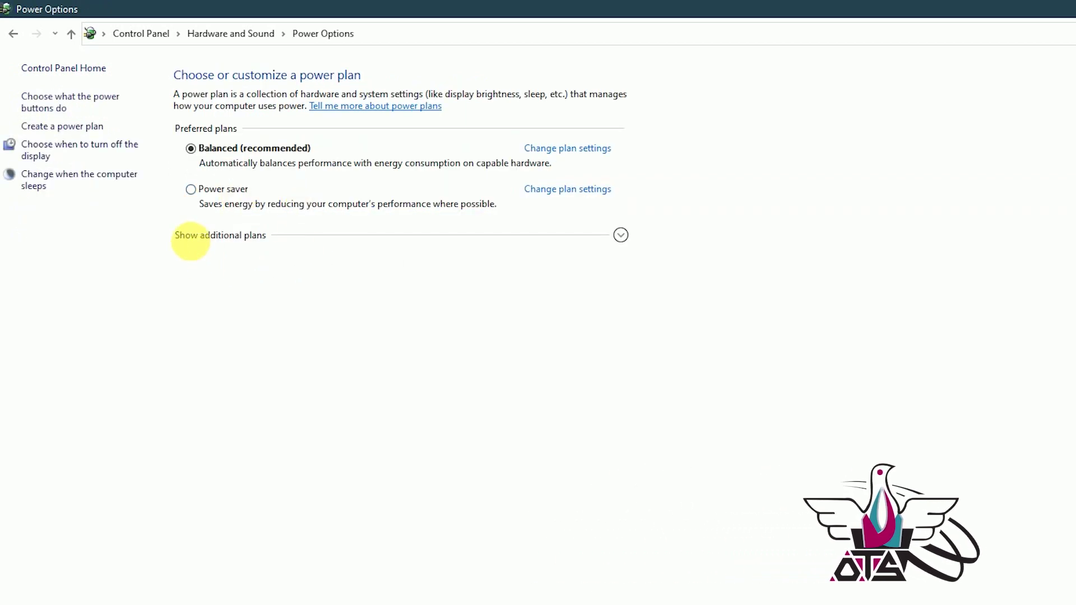
pyautogui.click(620, 236)
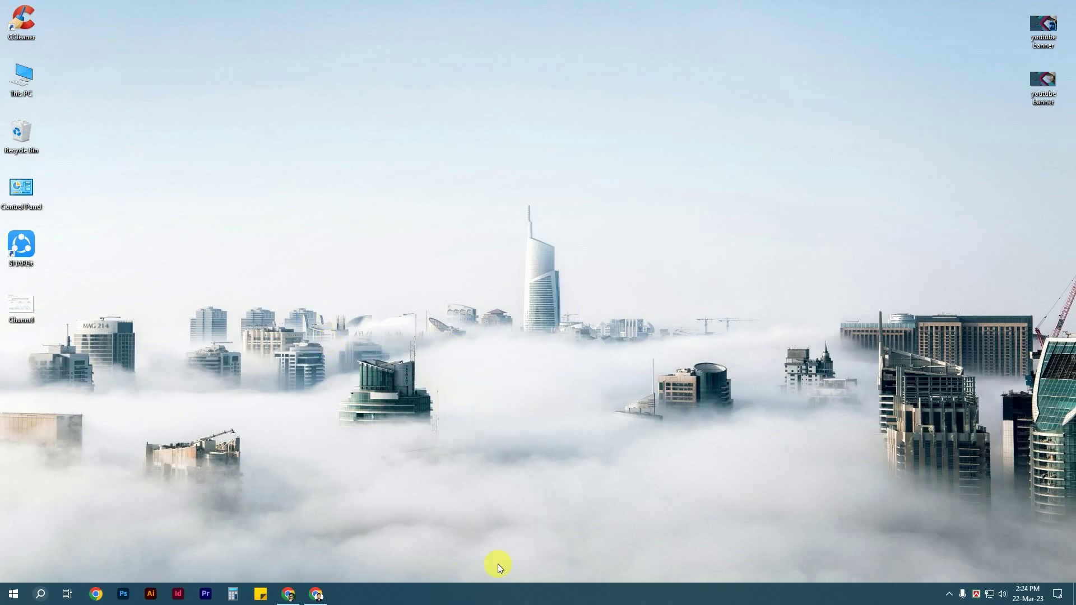
pyautogui.rightClick(491, 600)
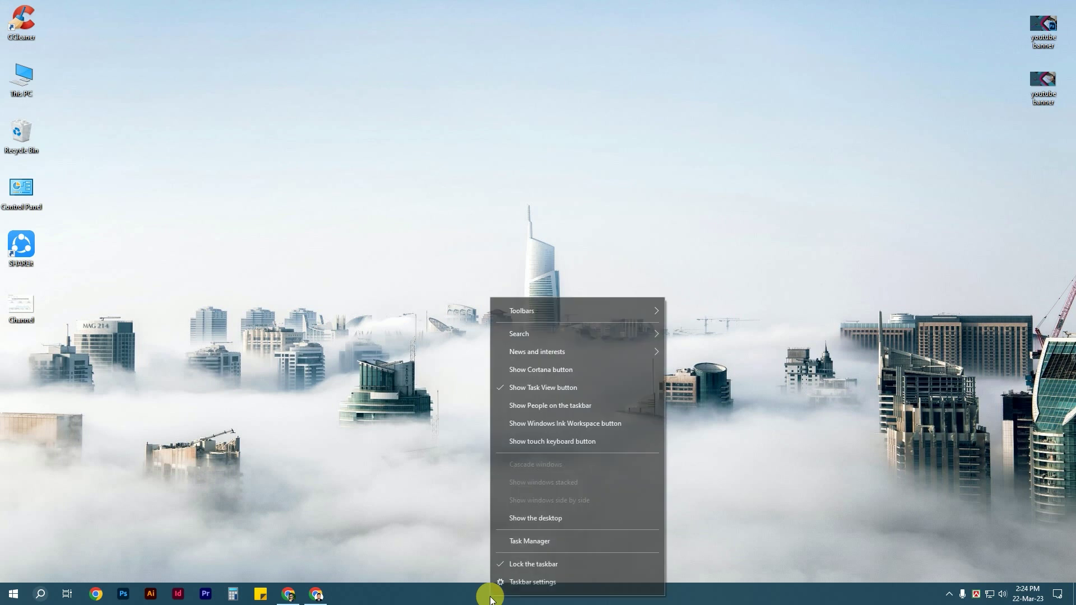
pyautogui.click(519, 540)
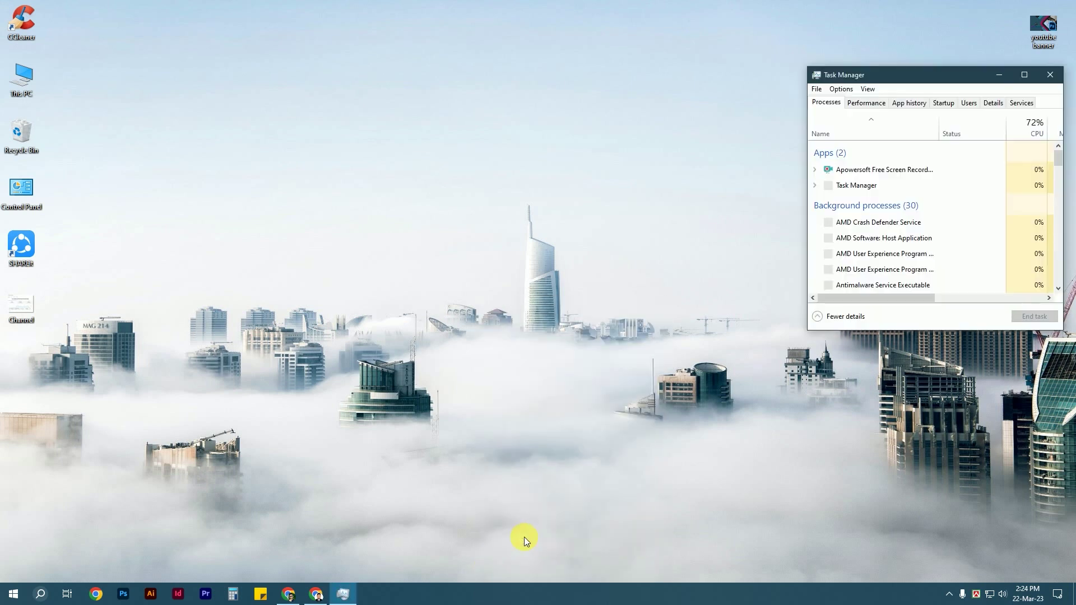
pyautogui.click(1050, 75)
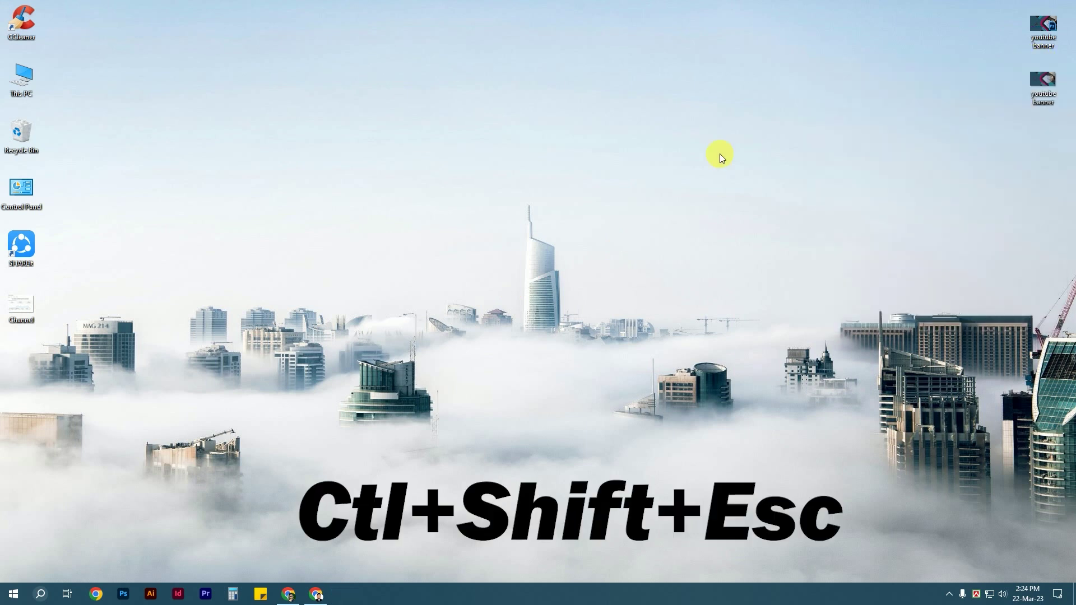
# - Open Task Manager, maximize it, and go through its list of startup programs
pyautogui.hotkey('ctrl', 'shift', 'Escape')
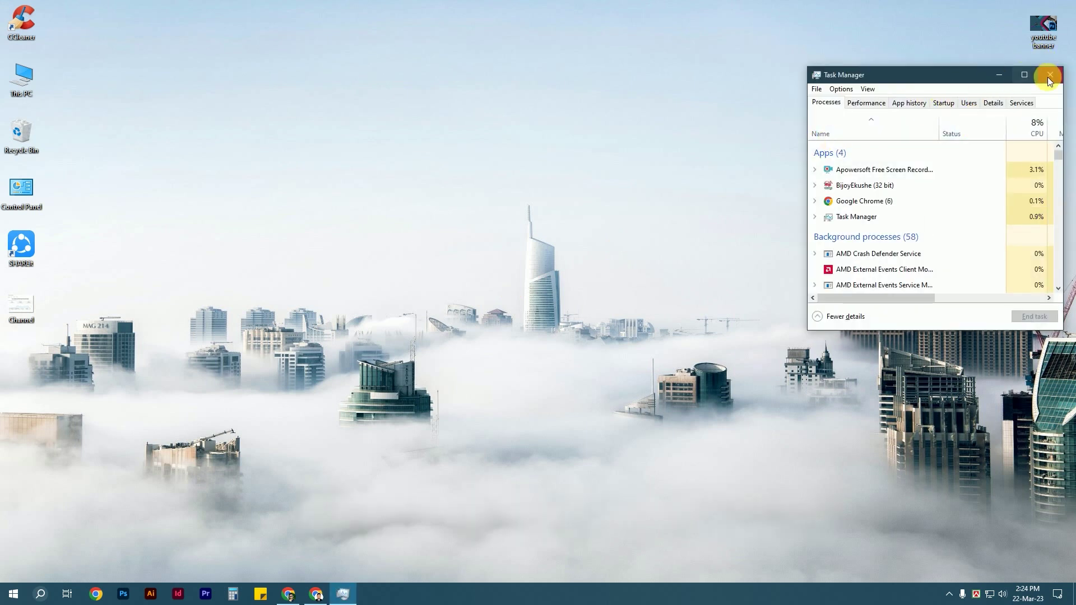
pyautogui.click(1028, 74)
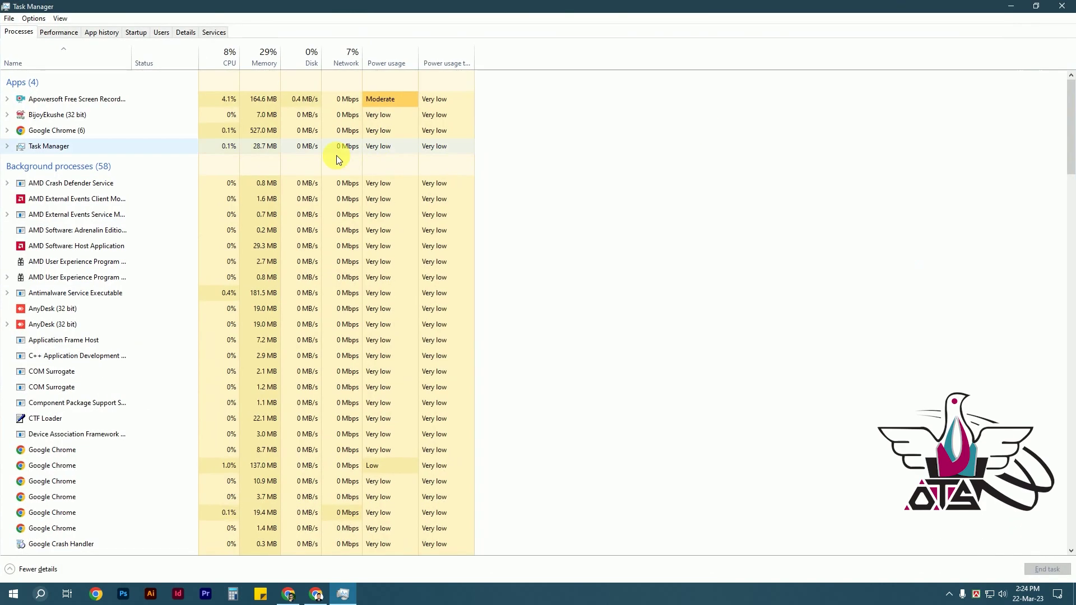
pyautogui.click(145, 35)
pyautogui.click(101, 217)
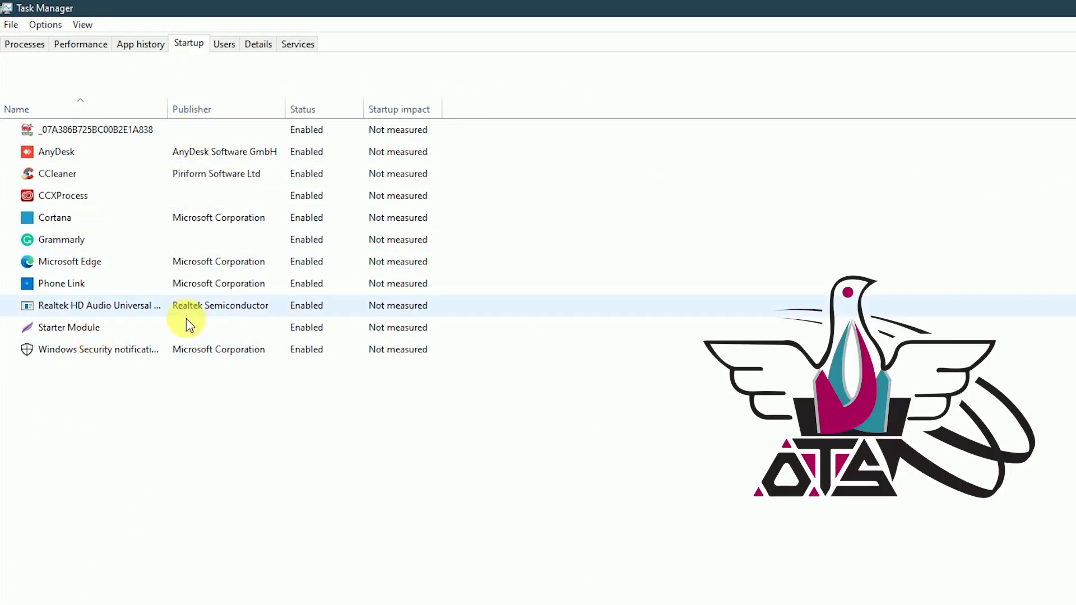
pyautogui.click(304, 137)
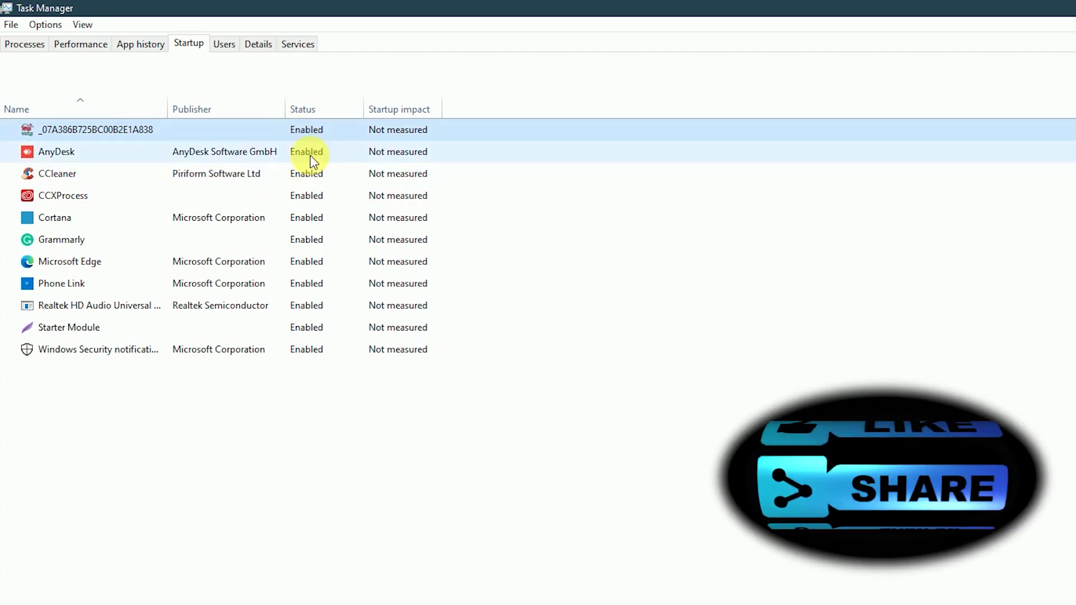
pyautogui.click(311, 159)
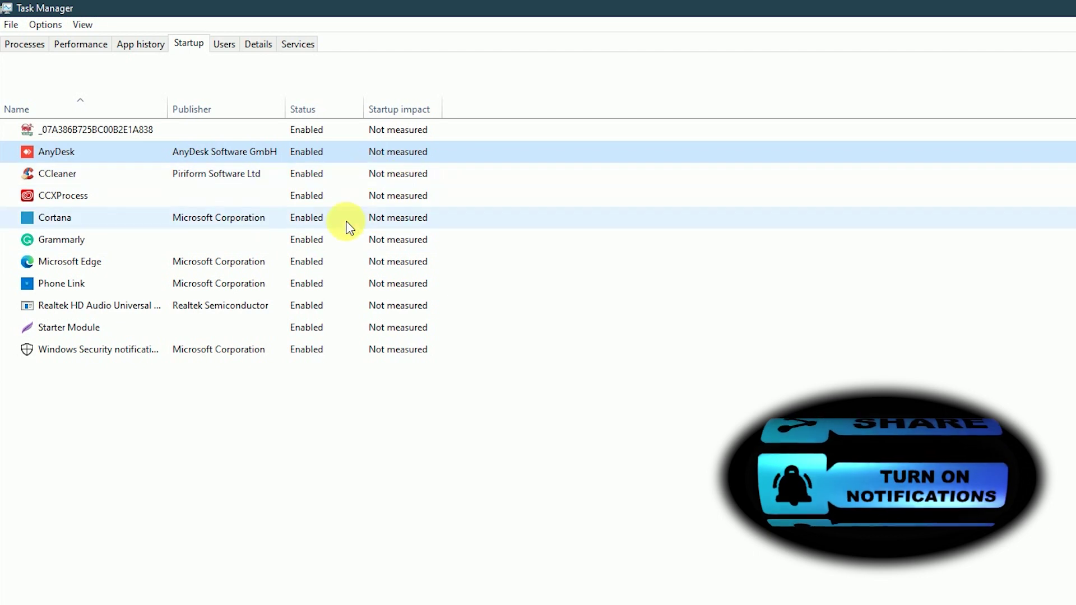
# - Disable CCleaner from launching at Windows startup
pyautogui.click(300, 176)
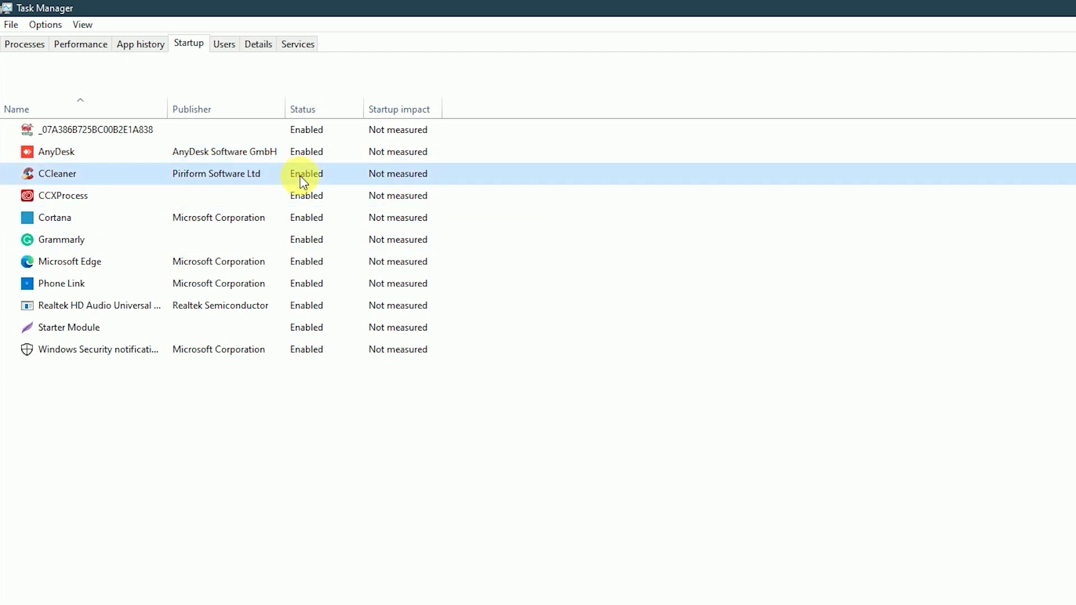
pyautogui.rightClick(300, 176)
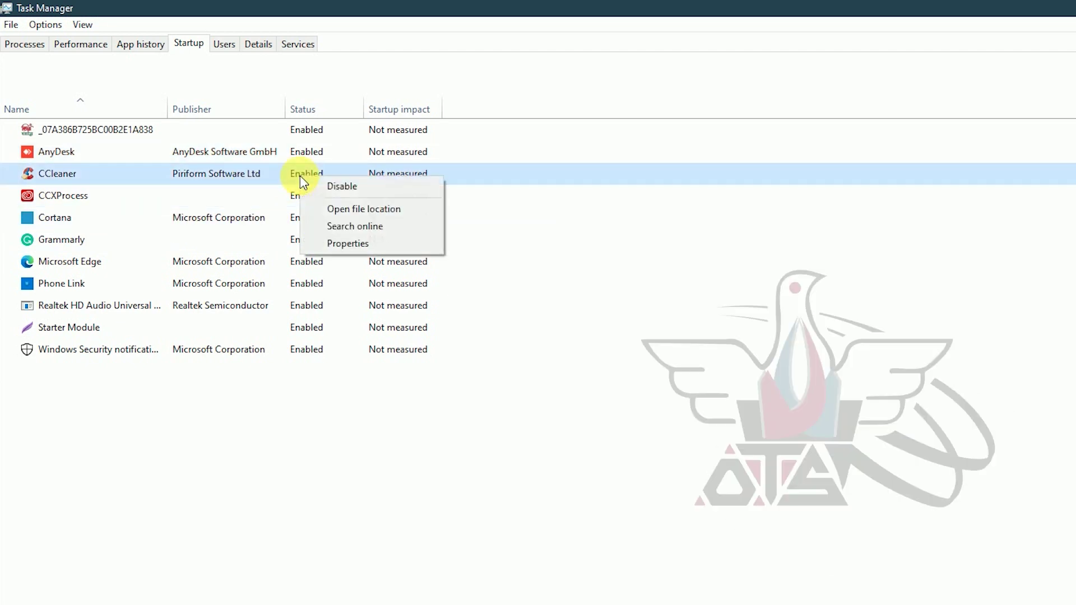
pyautogui.click(357, 191)
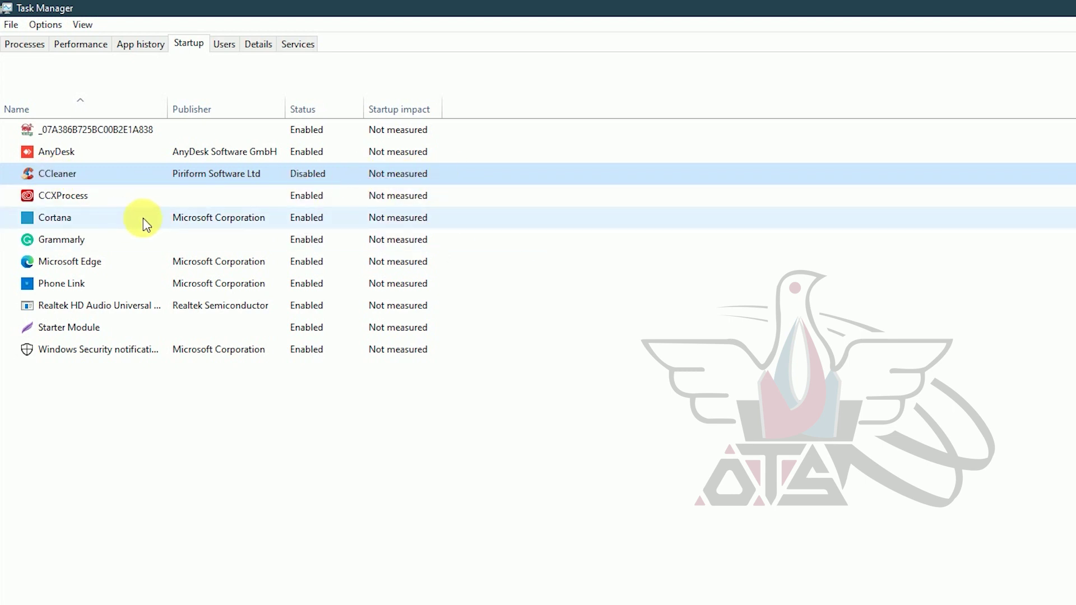
# - Disable Grammarly and Phone Link in the list of startup programs
pyautogui.click(298, 248)
pyautogui.rightClick(296, 244)
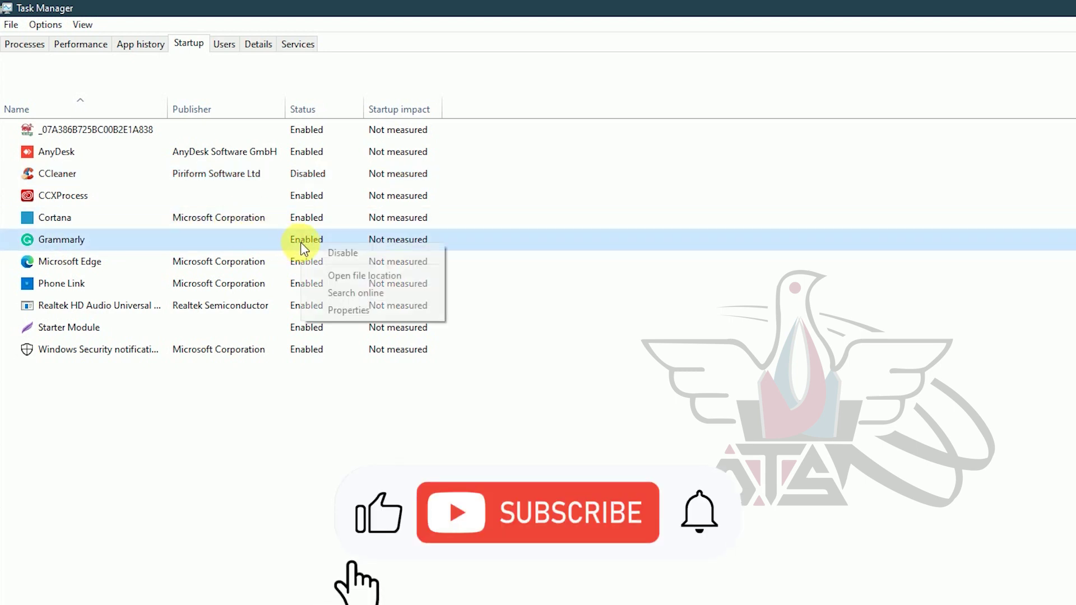
pyautogui.click(291, 238)
pyautogui.rightClick(291, 243)
pyautogui.click(310, 245)
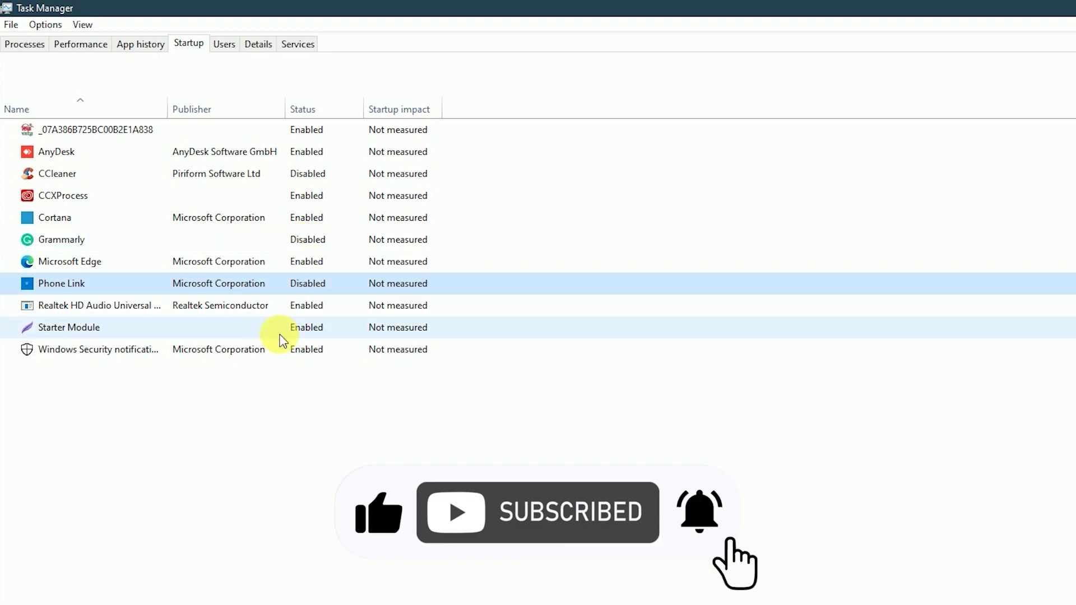
# - Disable Starter Module in the list of startup programs
pyautogui.click(280, 336)
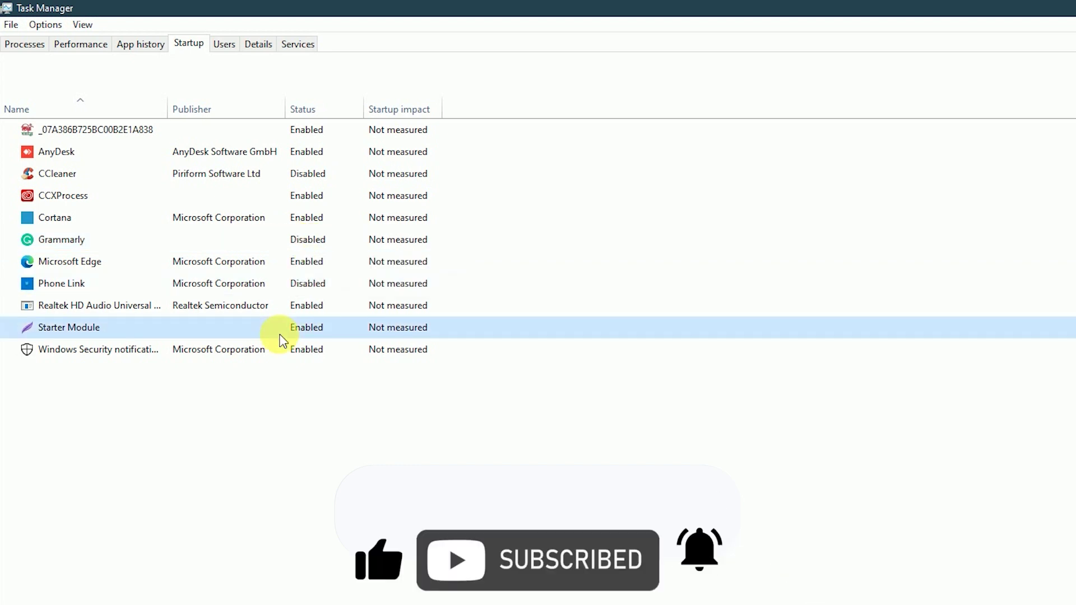
pyautogui.rightClick(281, 335)
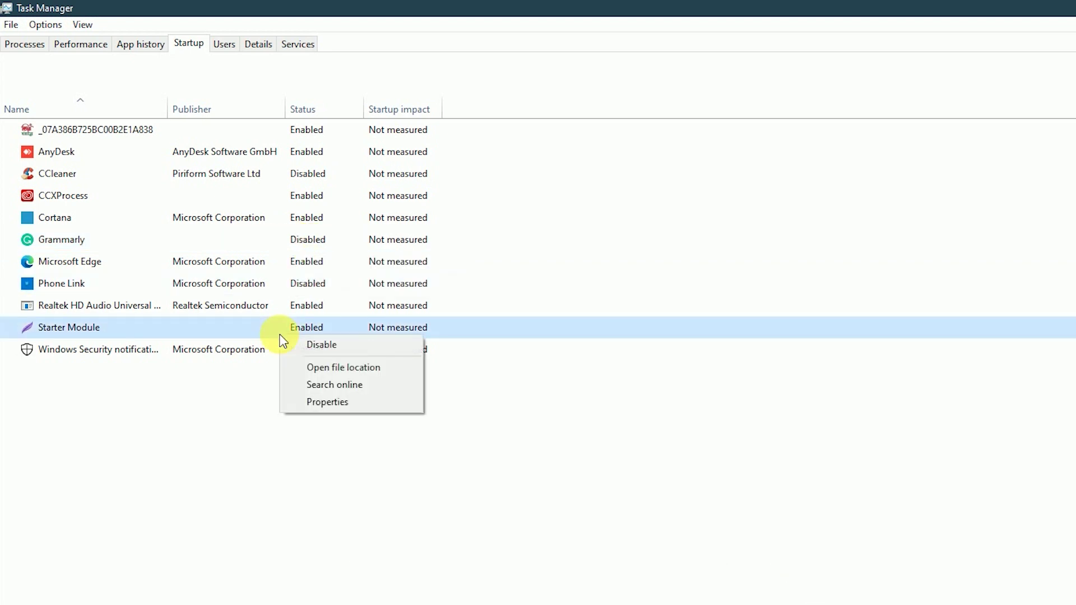
pyautogui.click(355, 344)
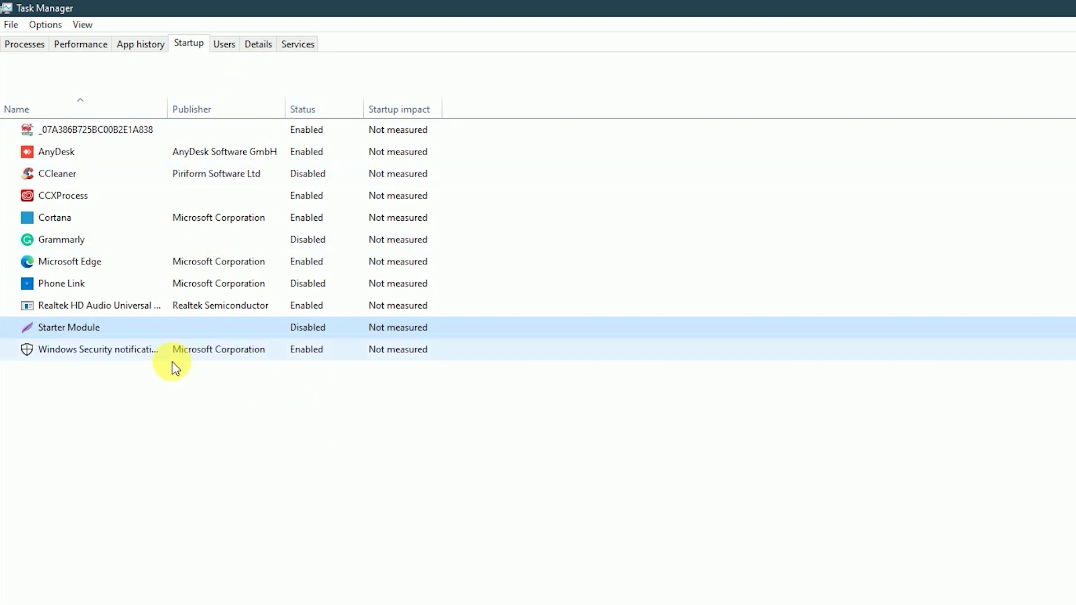
pyautogui.moveTo(413, 315)
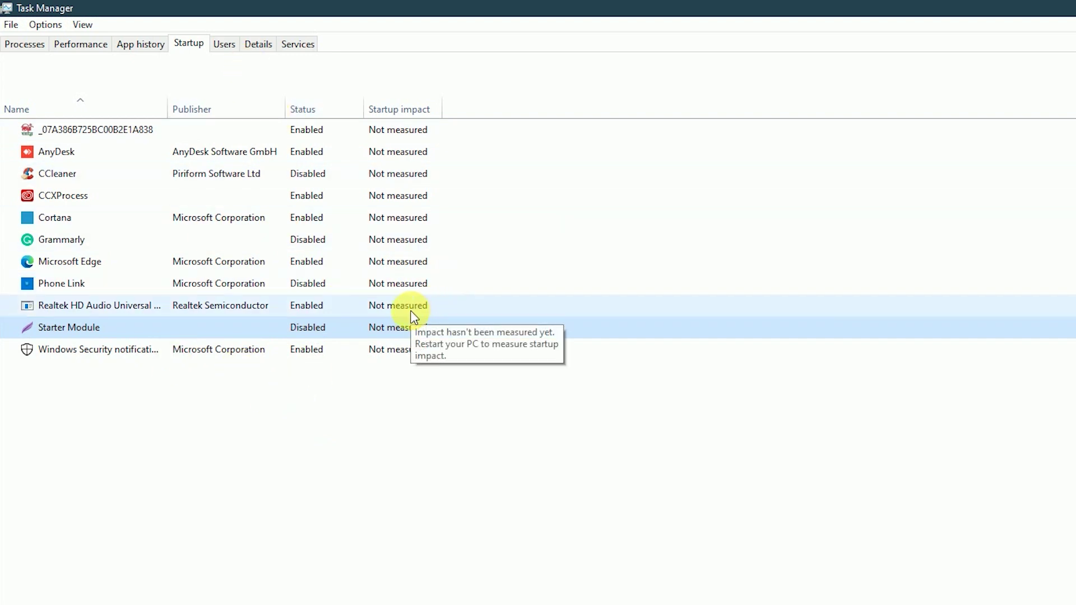
pyautogui.moveTo(365, 186)
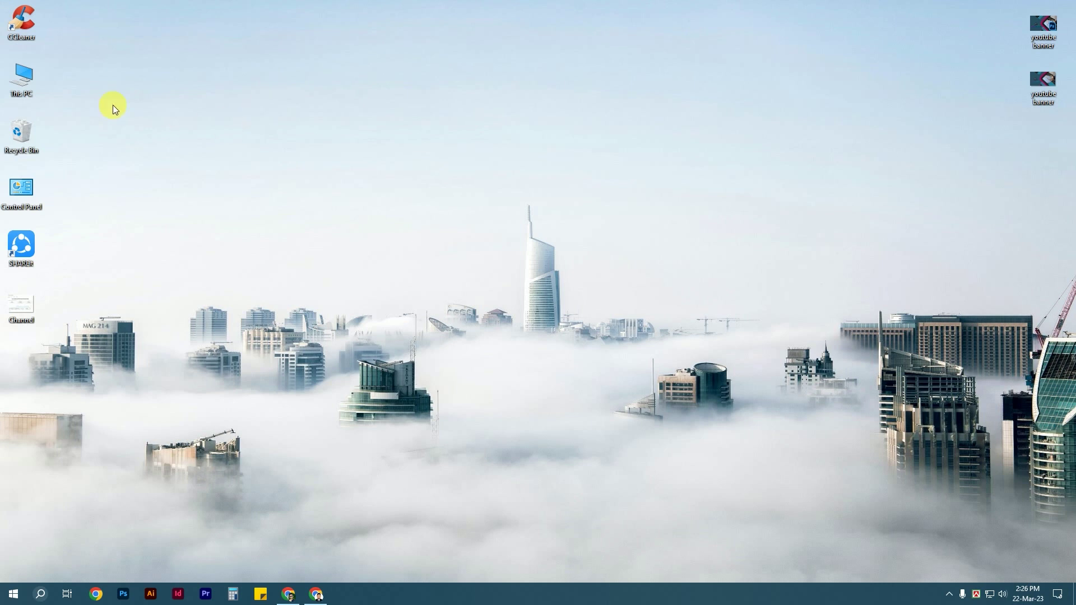
# - Open Optimize Drives from the WINDOWS (C:) drive's properties in This PC and optimize the C: drive
pyautogui.doubleClick(26, 74)
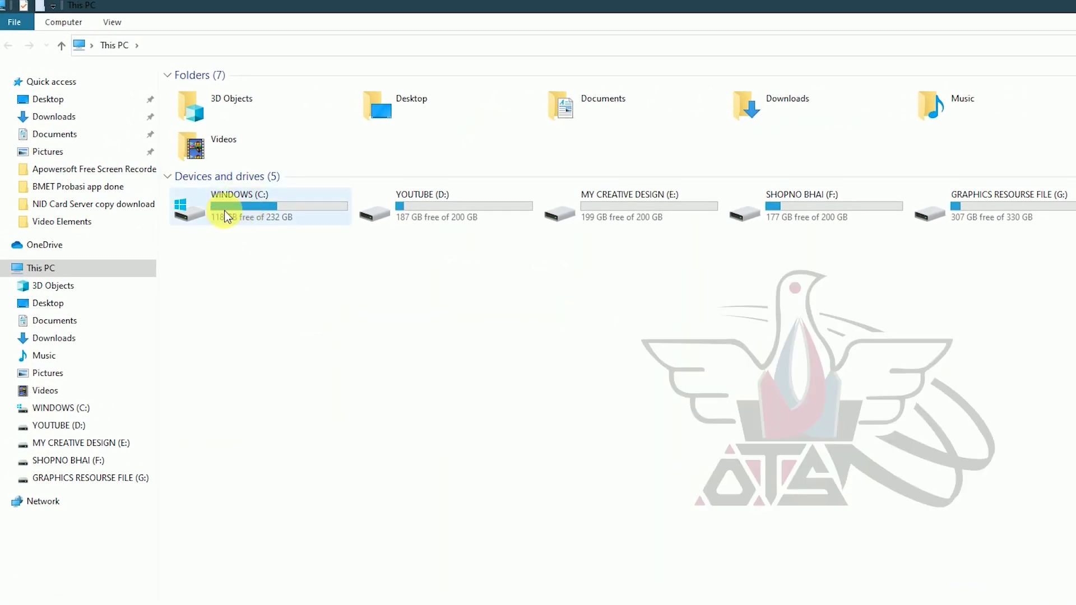
pyautogui.click(262, 206)
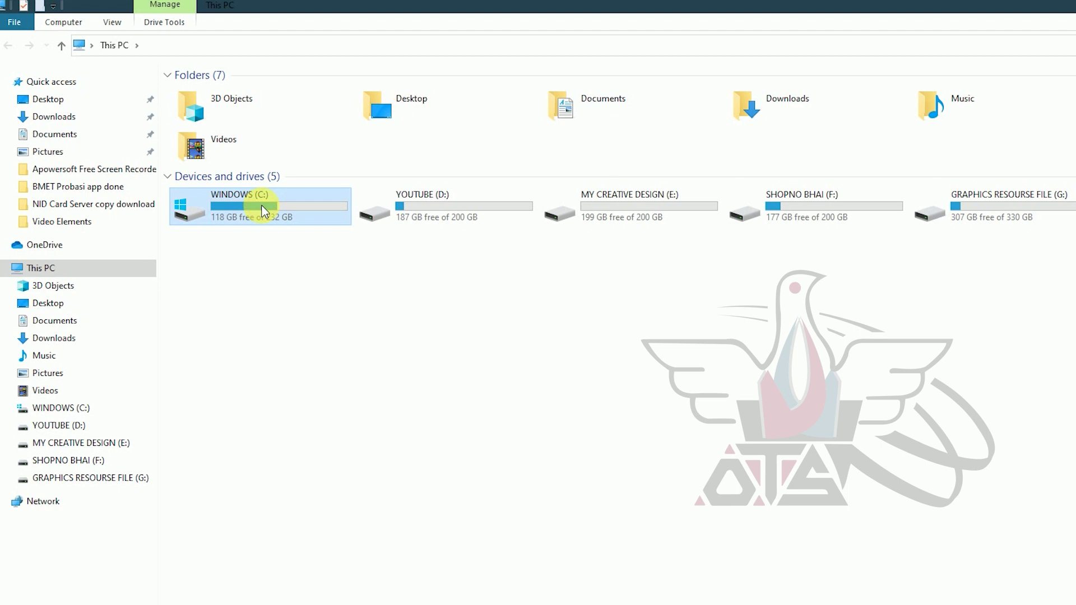
pyautogui.rightClick(261, 212)
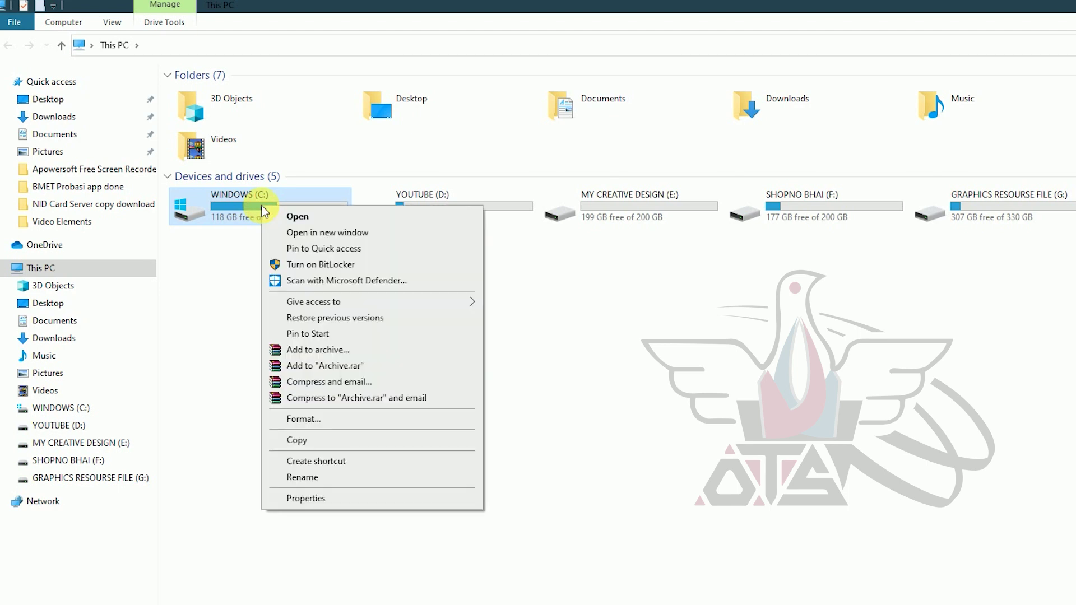
pyautogui.click(306, 498)
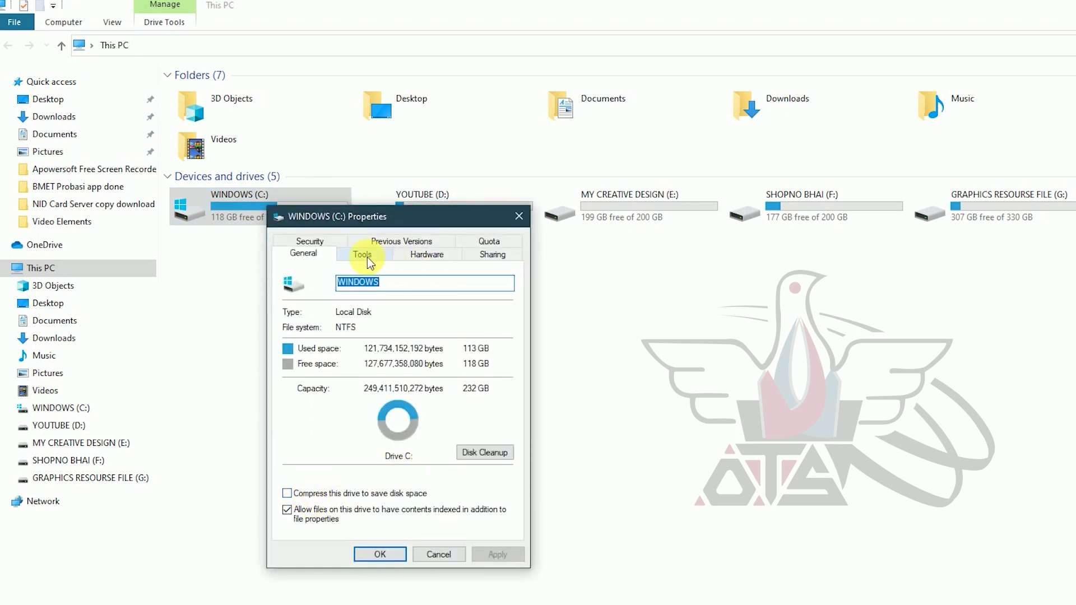
pyautogui.click(369, 258)
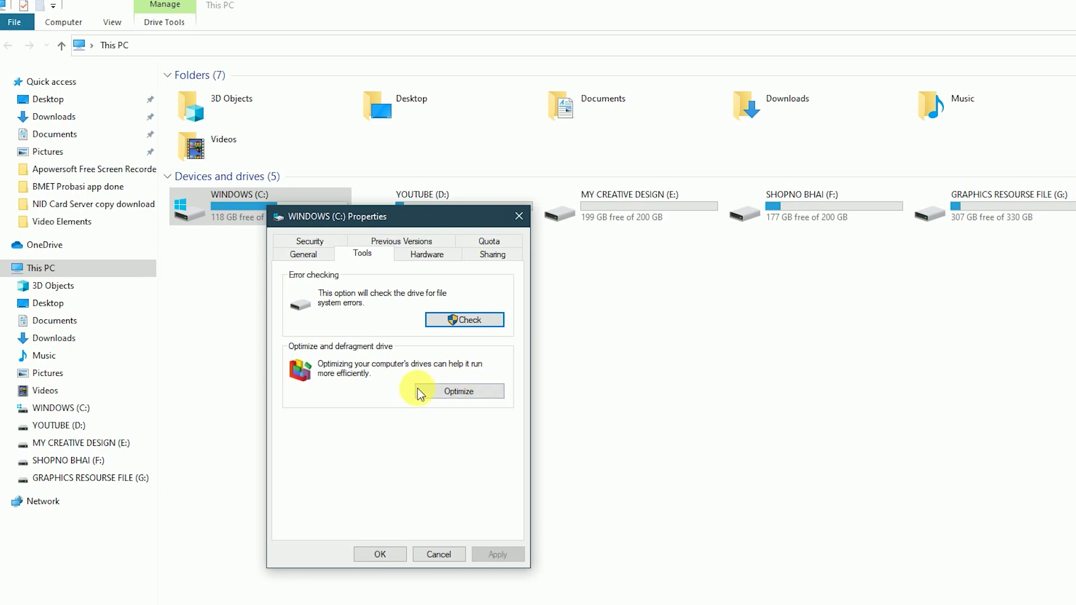
pyautogui.click(459, 392)
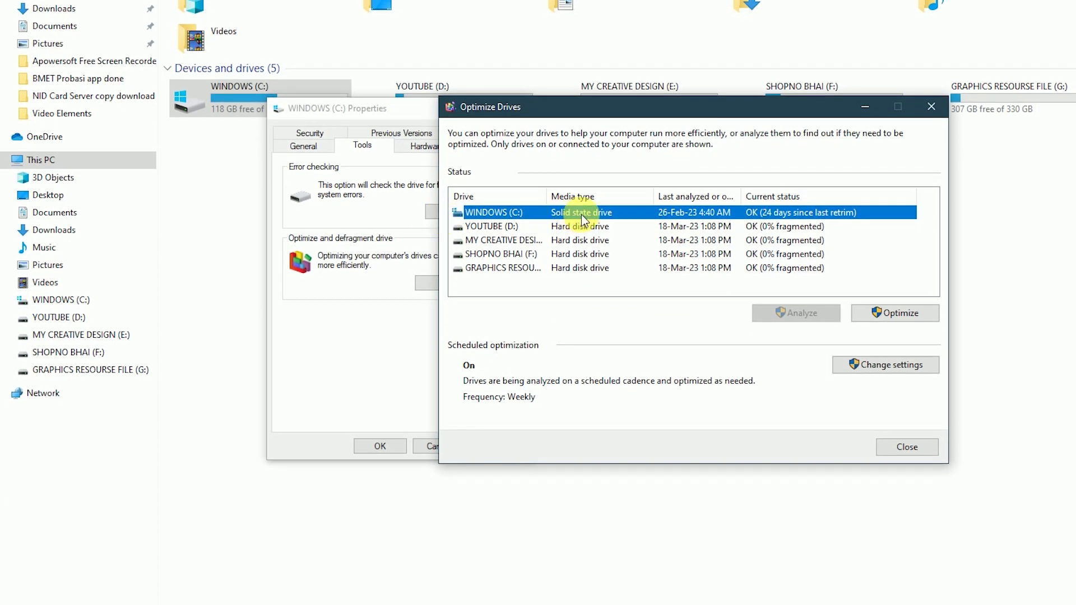
pyautogui.click(897, 312)
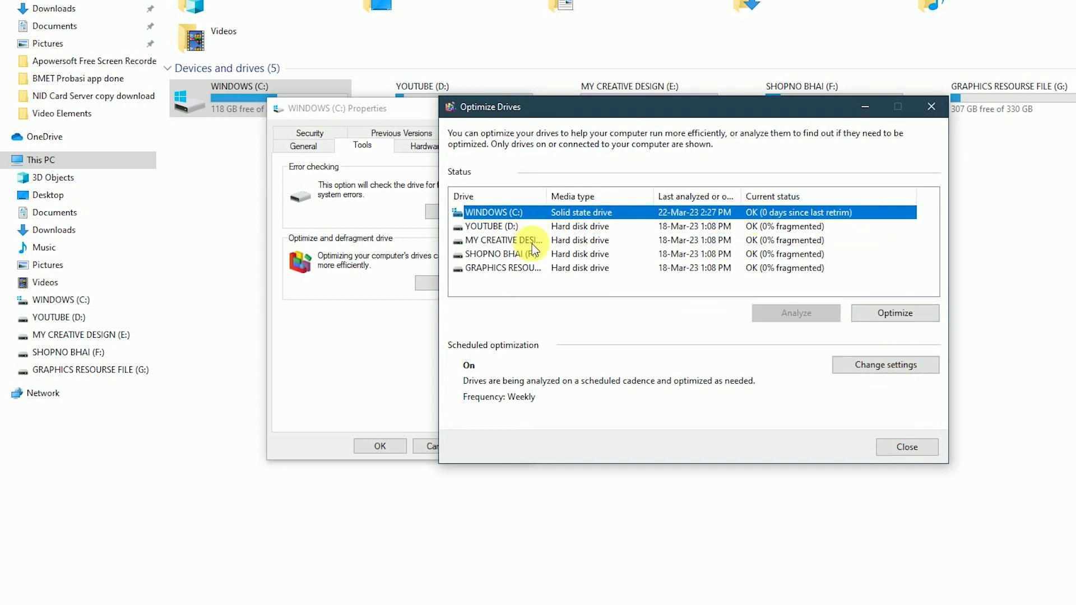
# - Optimize the remaining hard disk drives D:, E:, F: and G: one after another
pyautogui.click(569, 227)
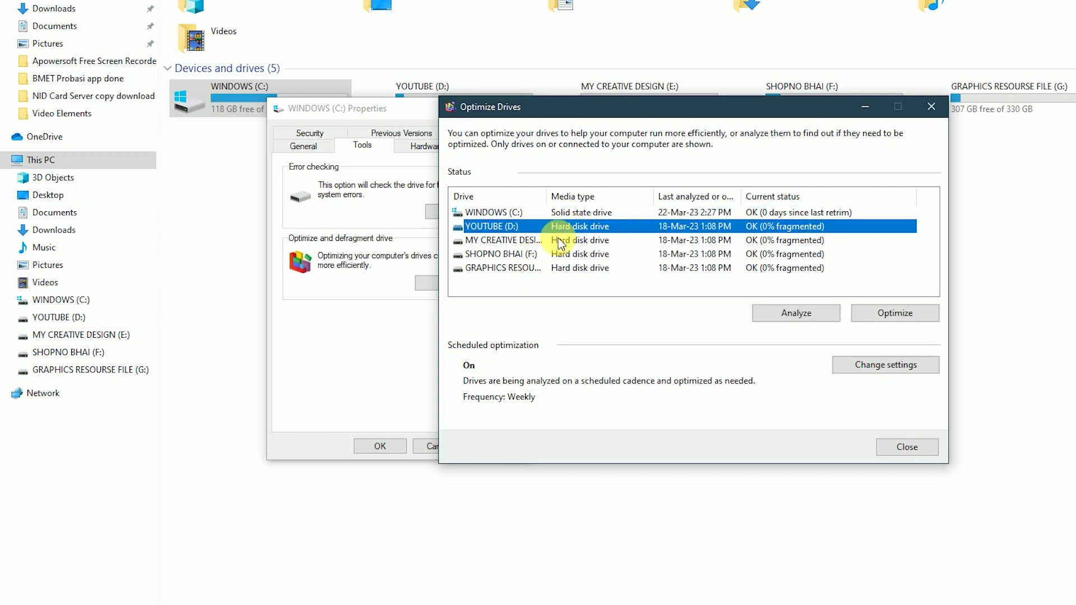
pyautogui.click(893, 315)
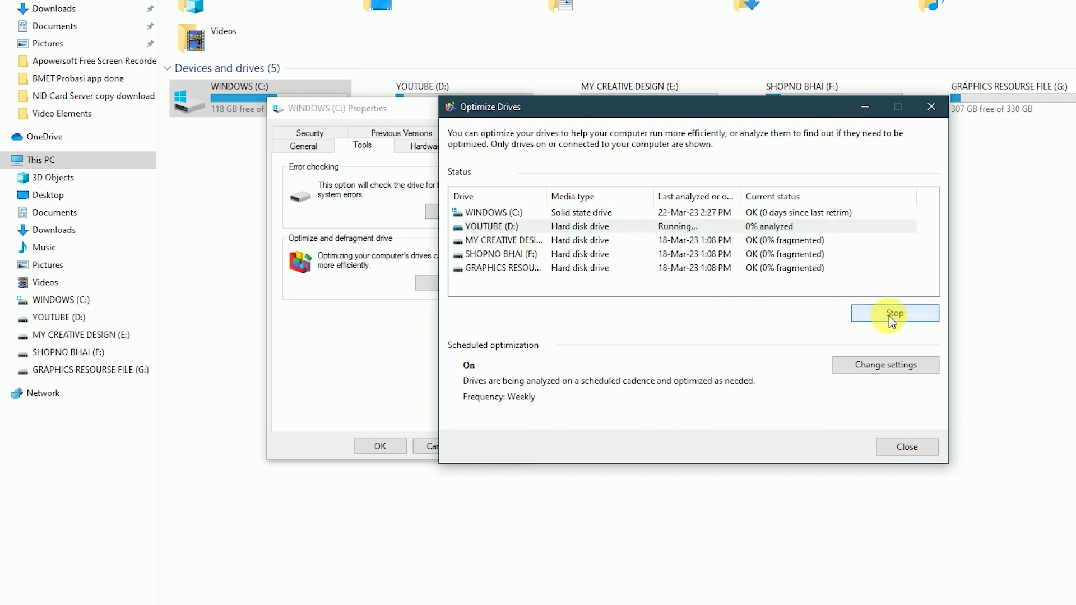
pyautogui.click(569, 254)
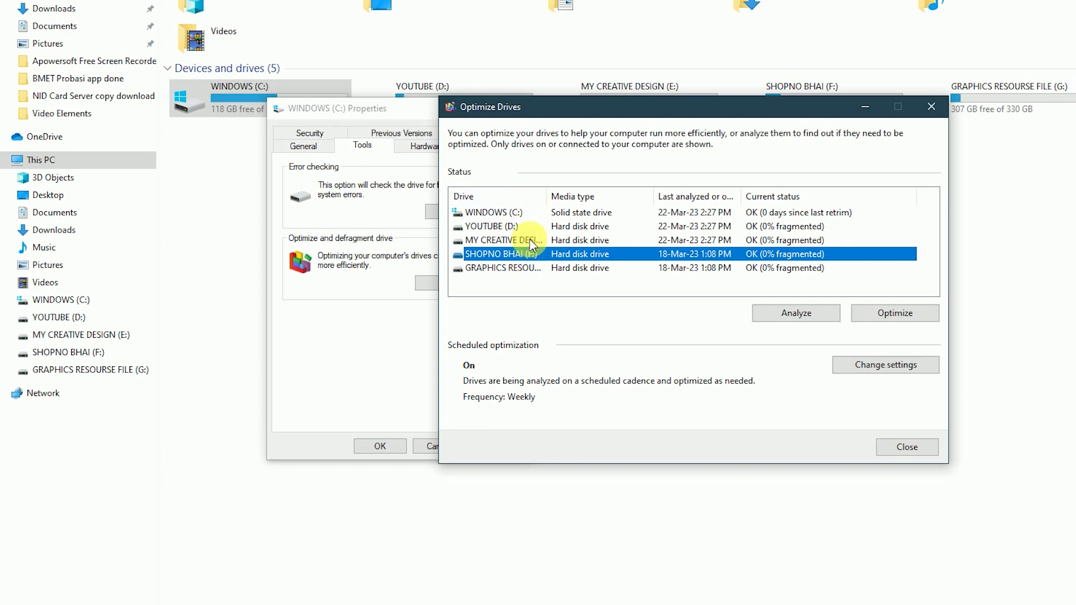
pyautogui.click(896, 314)
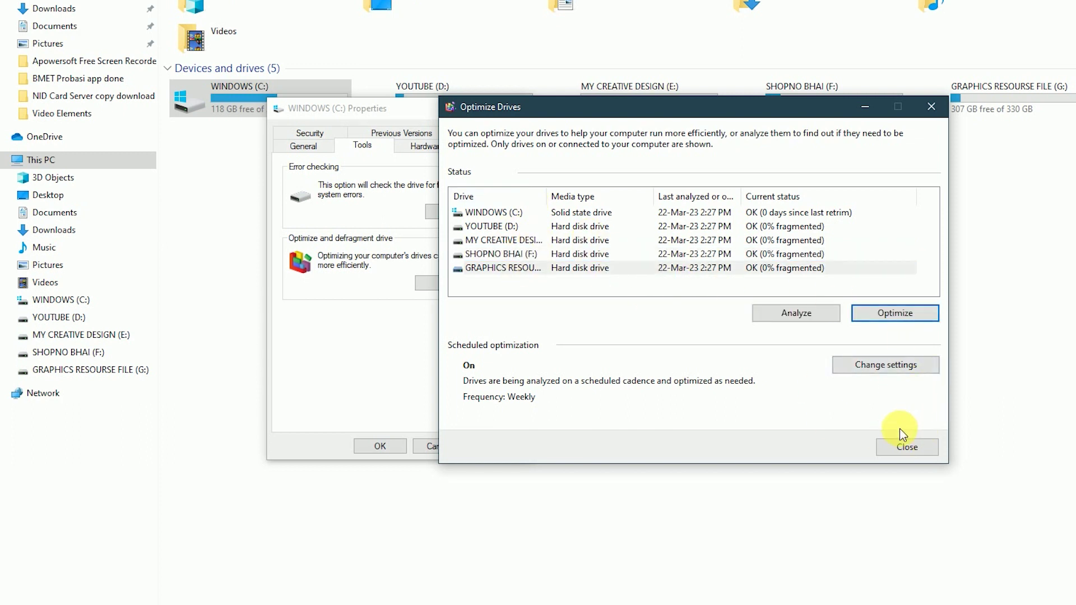
# - Close the Optimize Drives window and return to the desktop
pyautogui.click(896, 446)
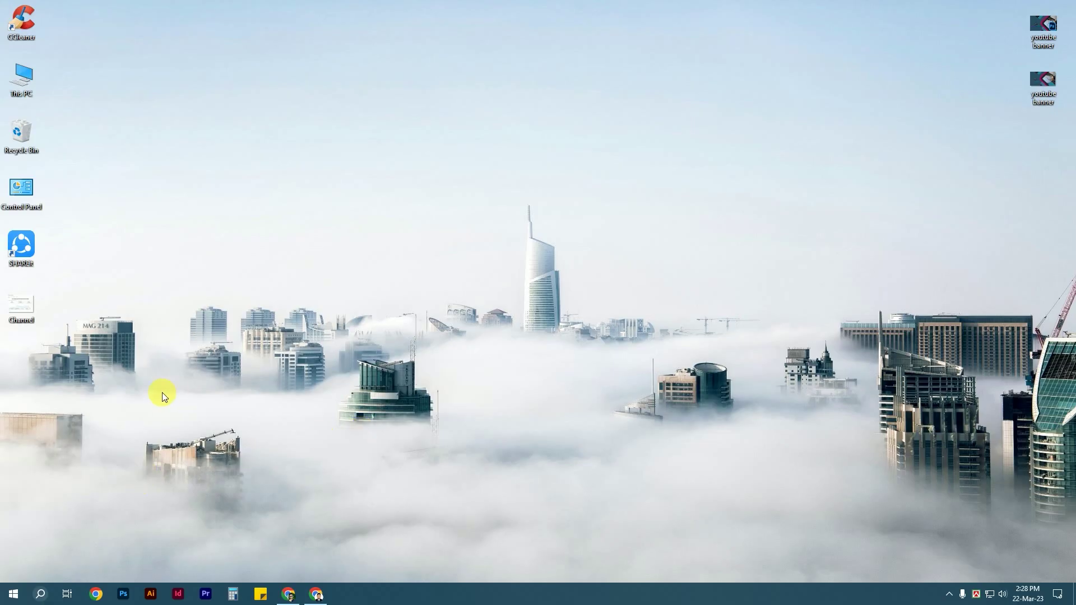
pyautogui.click(42, 597)
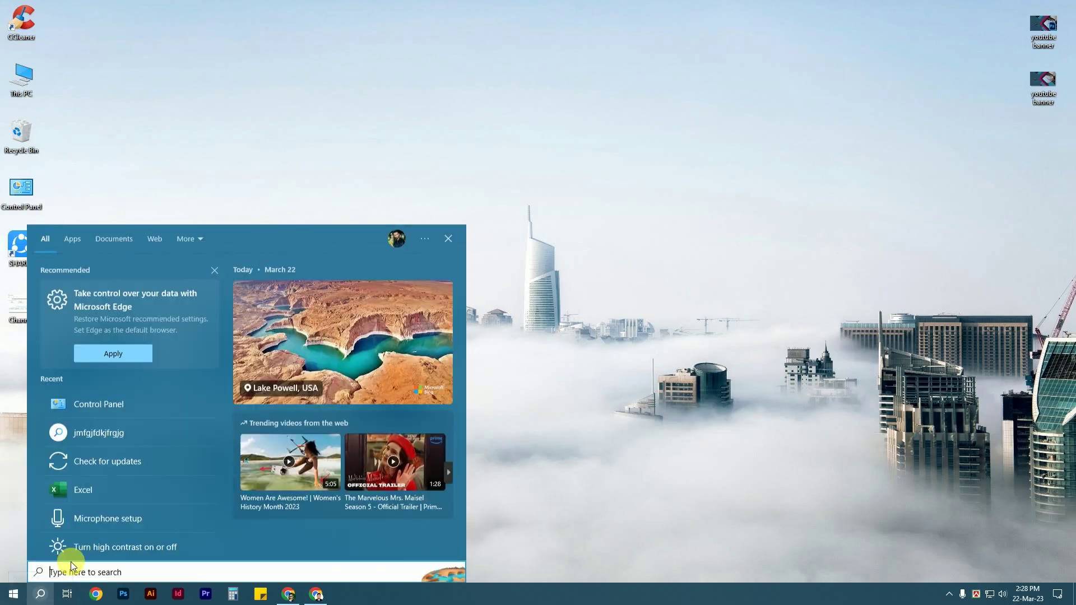
pyautogui.write('ru')
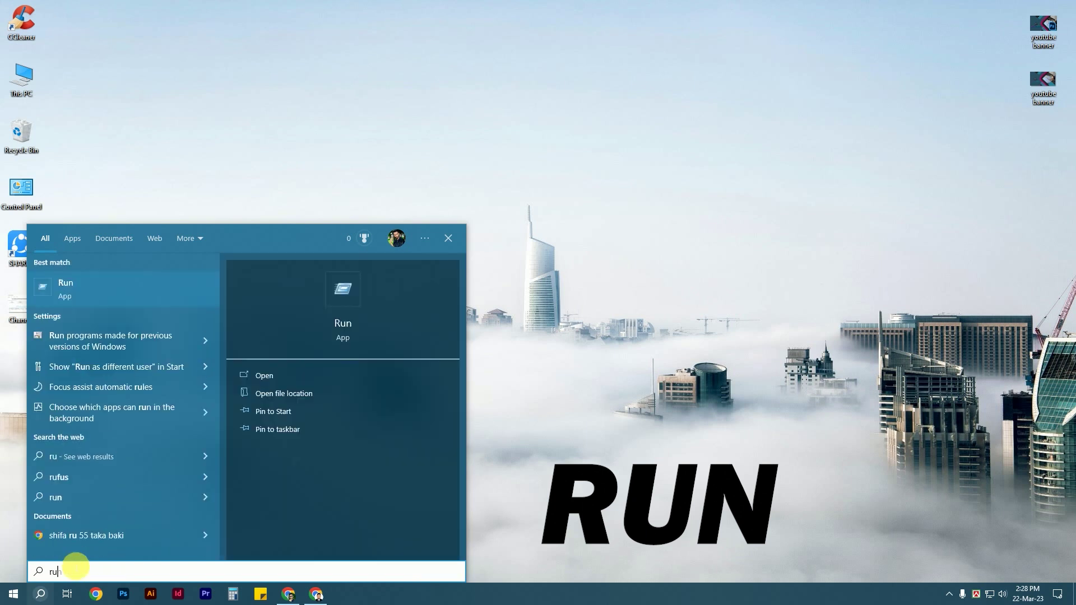
pyautogui.click(96, 289)
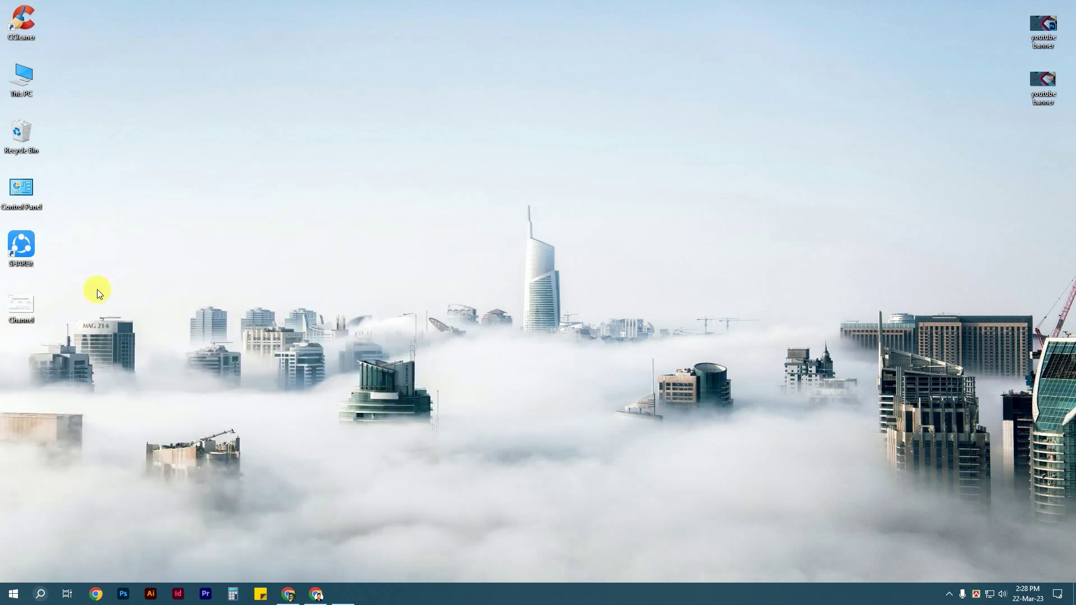
pyautogui.press('Escape')
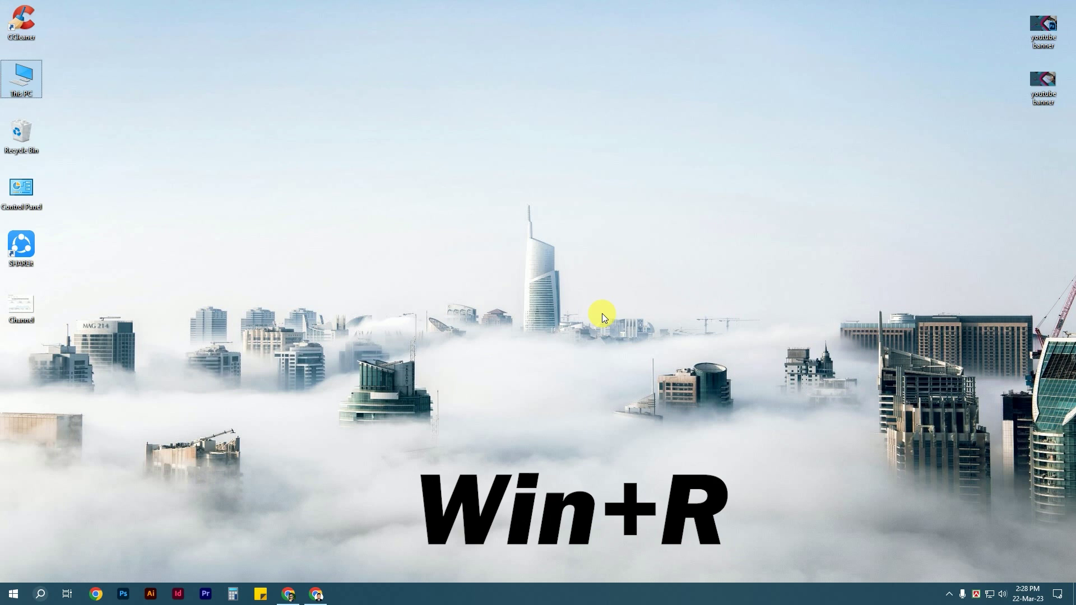
# - Open the Windows Temp folder by running the command temp
pyautogui.press('super+r')
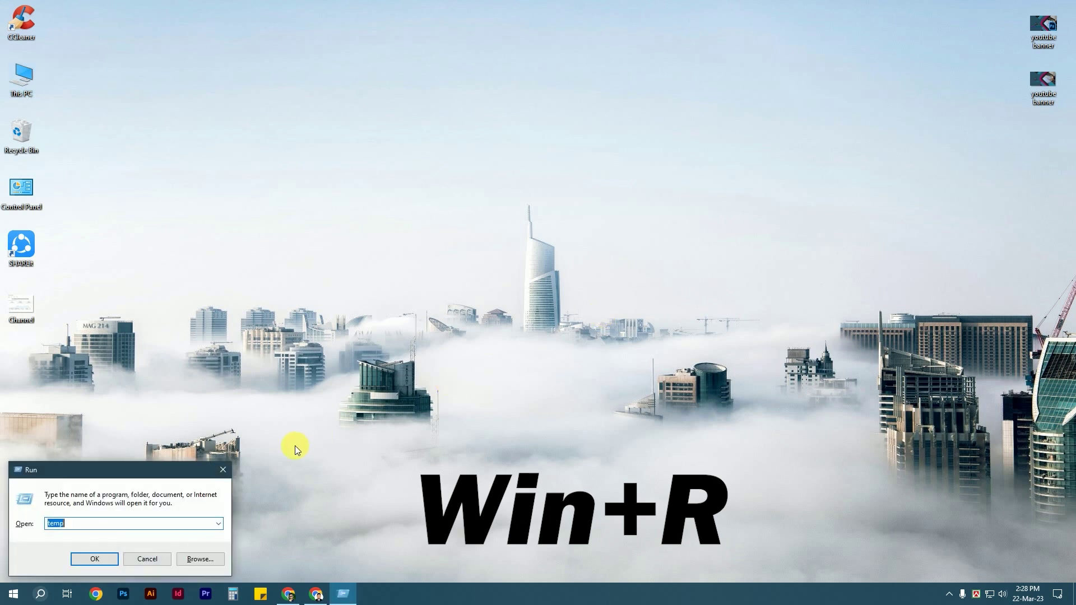
pyautogui.press('BackSpace')
pyautogui.write('temp')
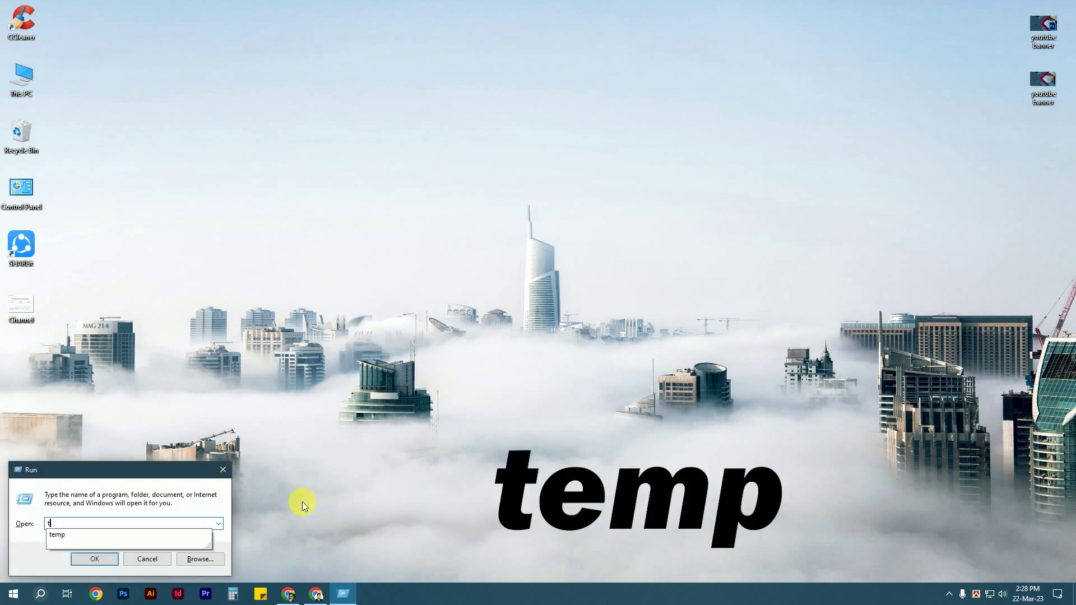
pyautogui.click(94, 559)
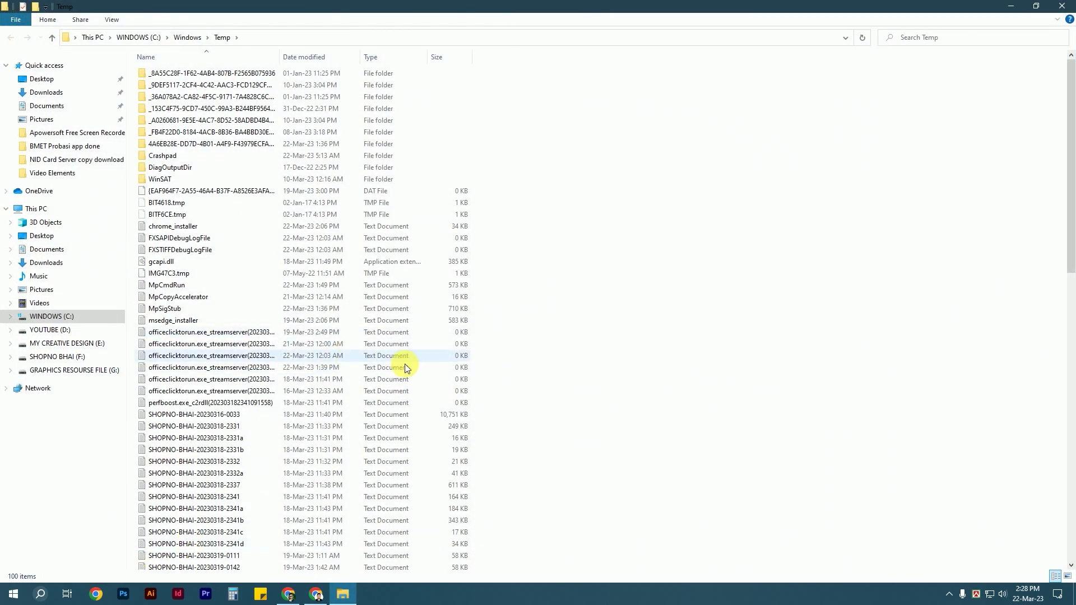
# - Delete all items in the Windows Temp folder, granting administrator permission for all current items
pyautogui.scroll(-1, 385, 391)
pyautogui.moveTo(1069, 173); pyautogui.dragTo(1071, 140)
pyautogui.scroll(1, 549, 312)
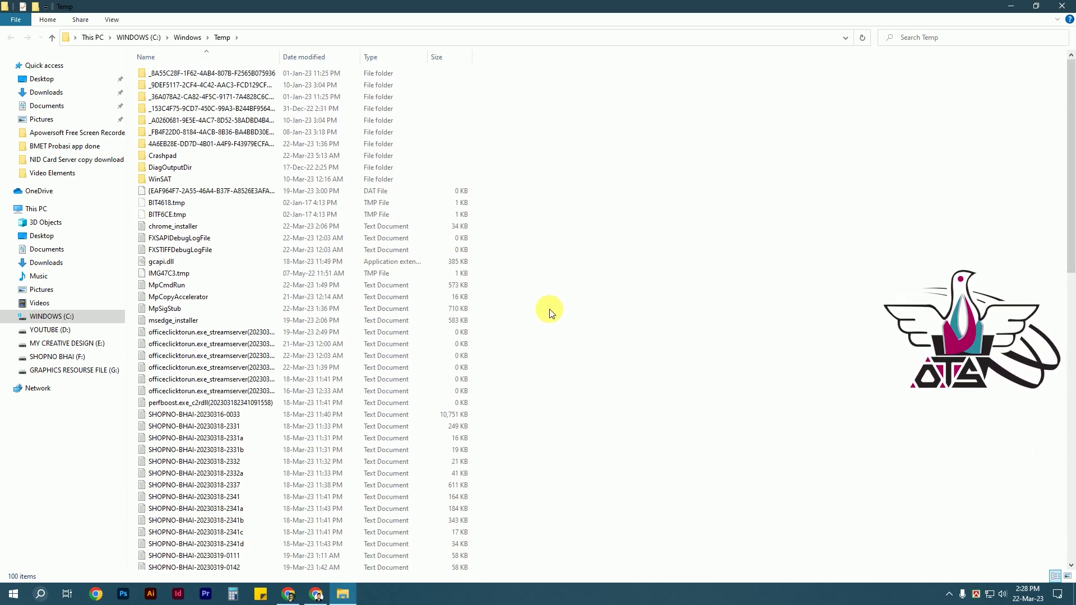
pyautogui.hotkey('ctrl', 'a')
pyautogui.click(530, 319)
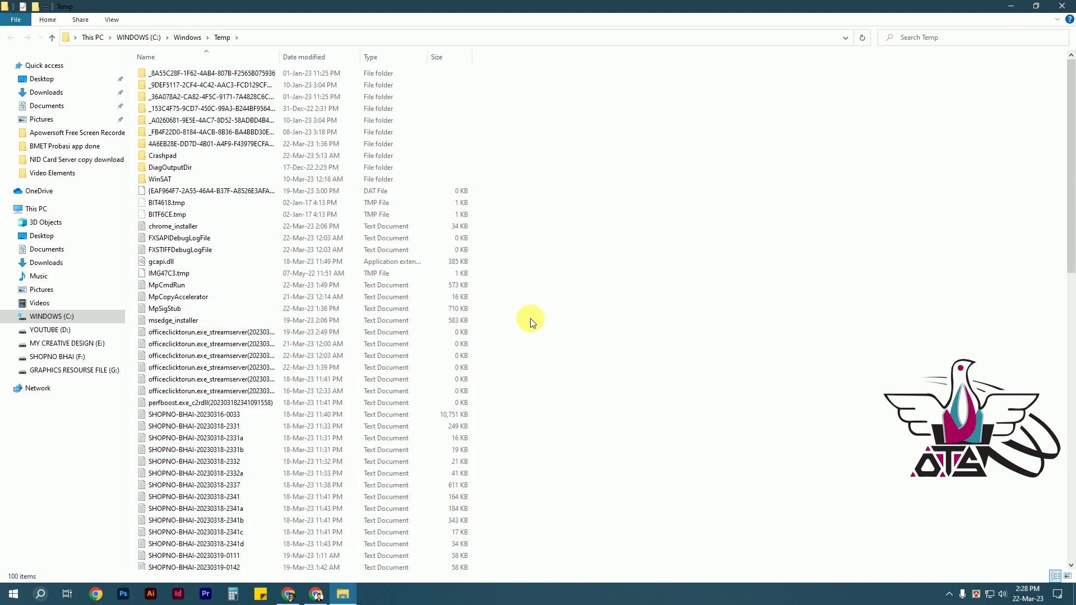
pyautogui.hotkey('ctrl', 'a')
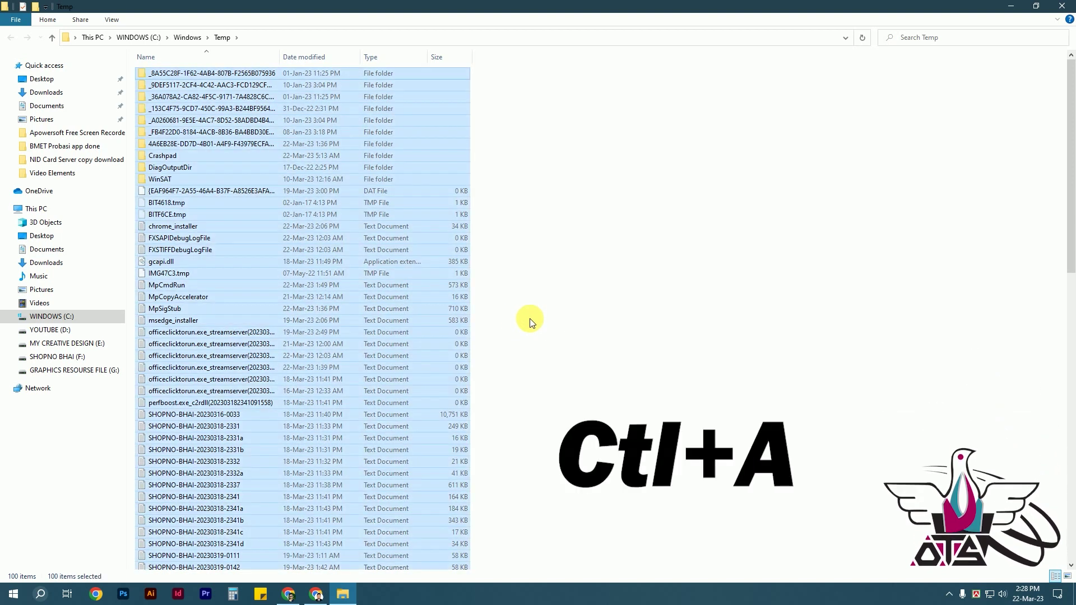
pyautogui.rightClick(325, 218)
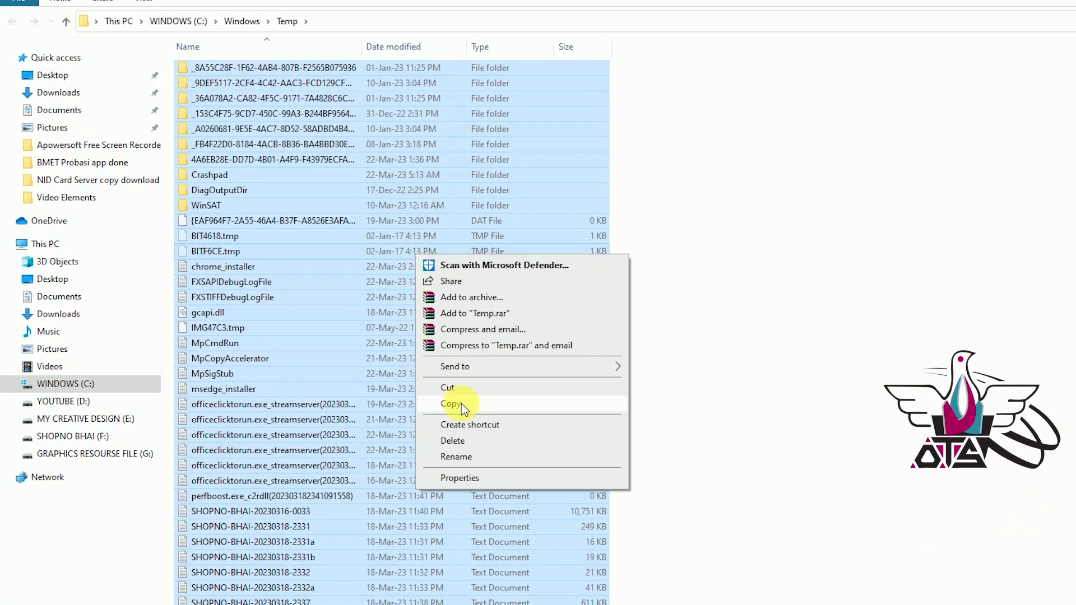
pyautogui.click(454, 442)
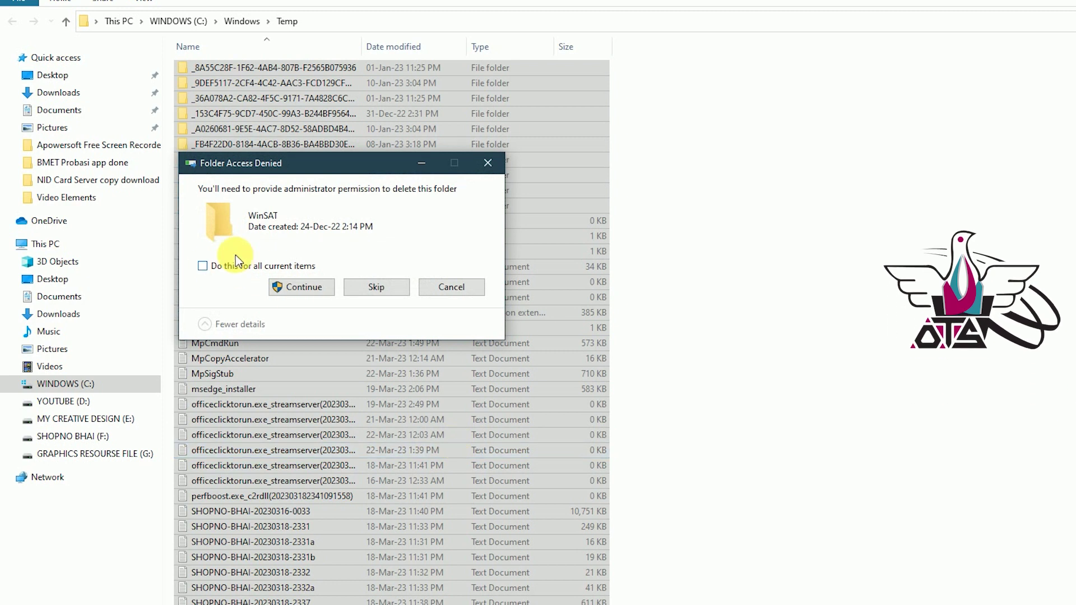
pyautogui.click(202, 266)
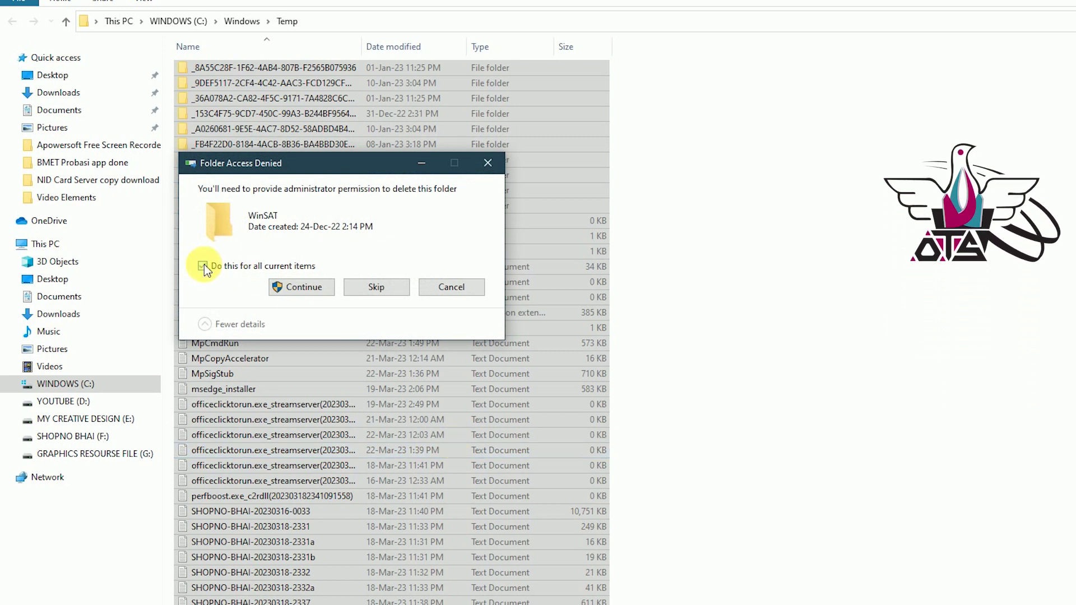
pyautogui.click(306, 290)
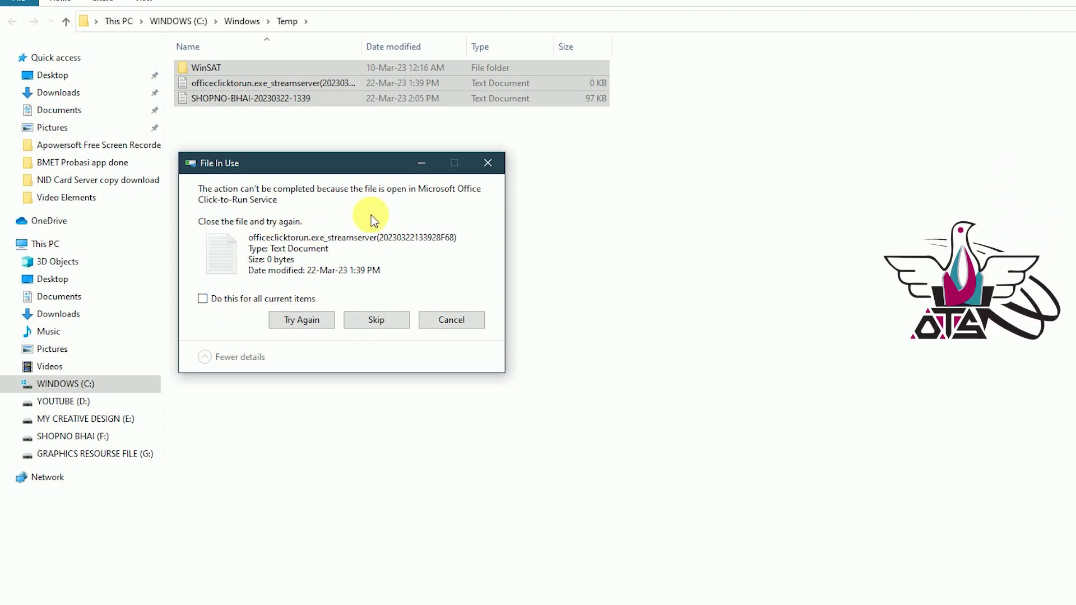
# - Skip all current items that are in use and close the Windows Temp folder
pyautogui.click(203, 298)
pyautogui.click(379, 320)
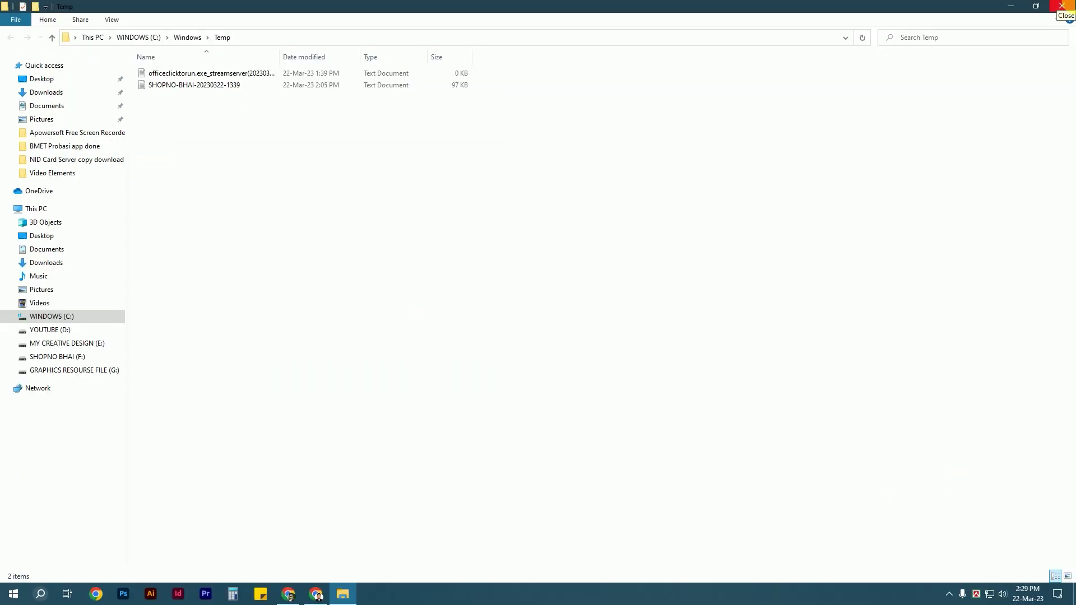
pyautogui.click(1062, 7)
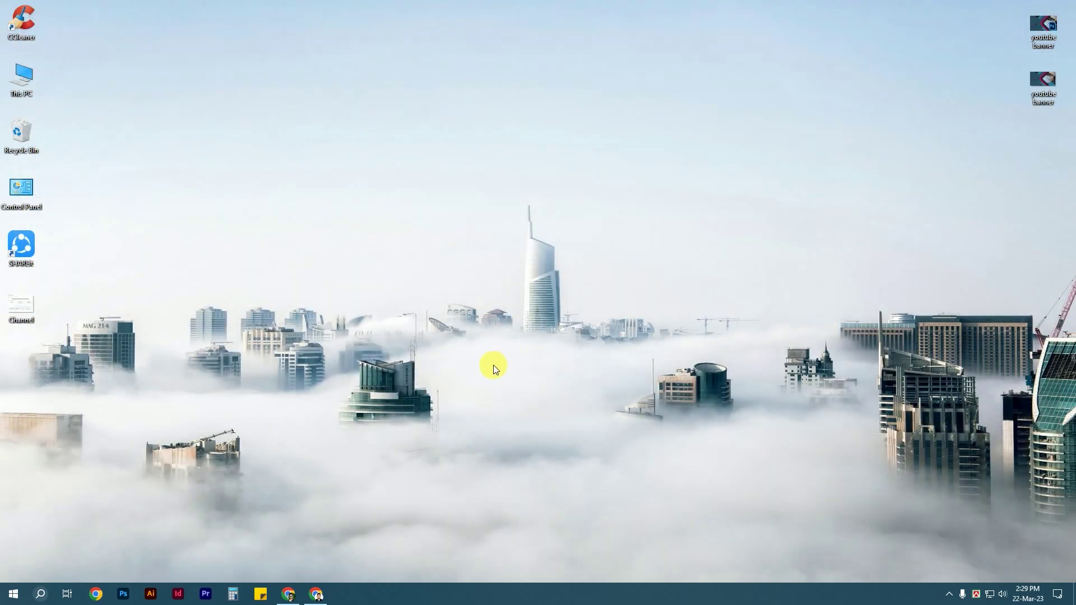
# - Open the AppData Local Temp folder by running the command %temp%
pyautogui.press('super+r')
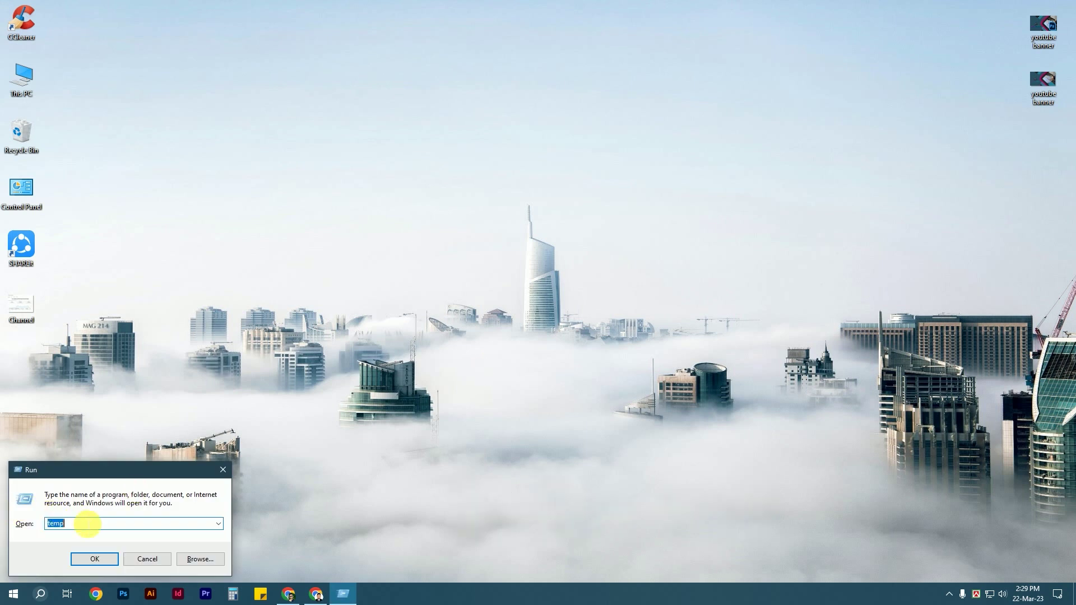
pyautogui.write('%')
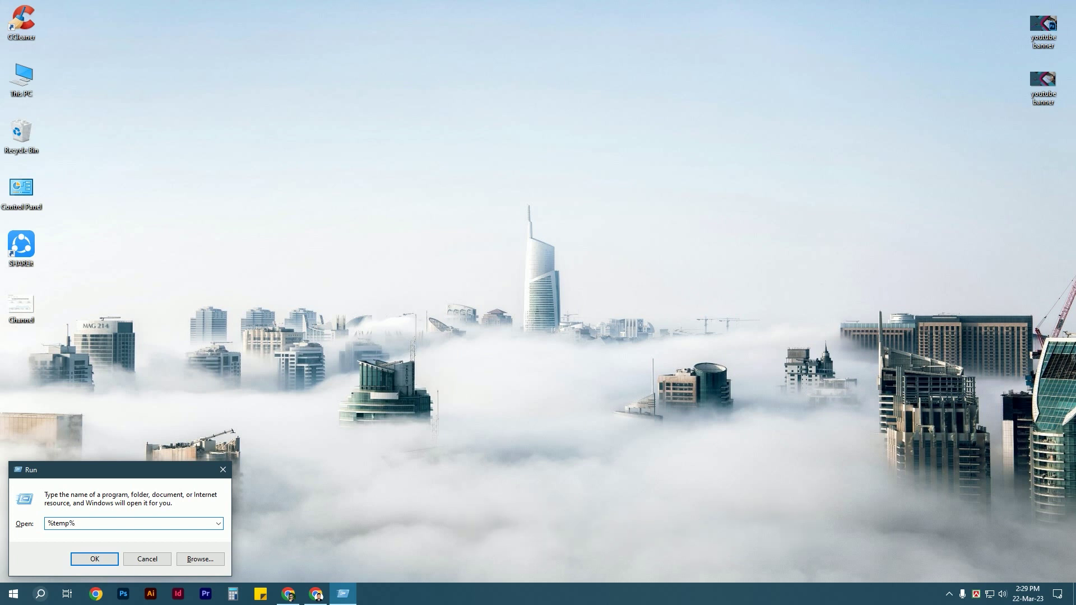
pyautogui.press('Return')
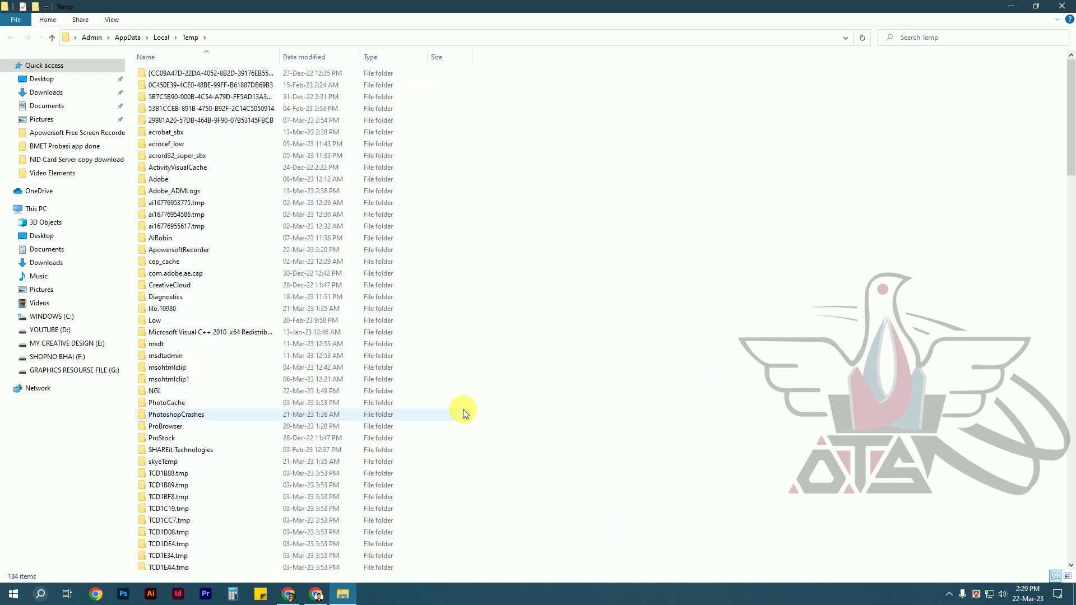
# - Delete all items in the AppData Local Temp folder with administrator permission, skipping all items in use, and close the folder
pyautogui.hotkey('ctrl', 'a')
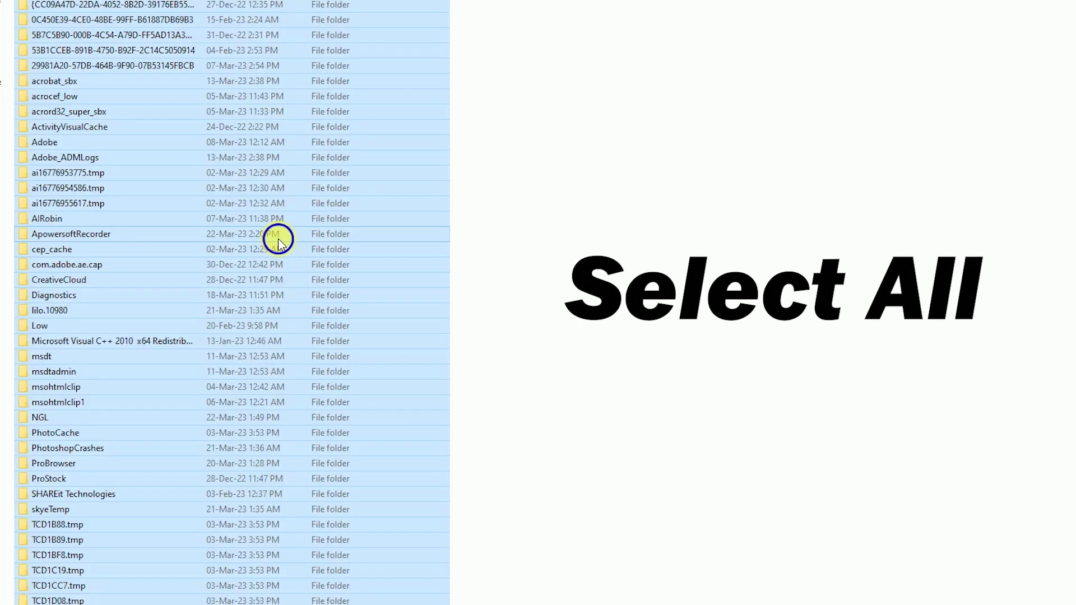
pyautogui.rightClick(338, 254)
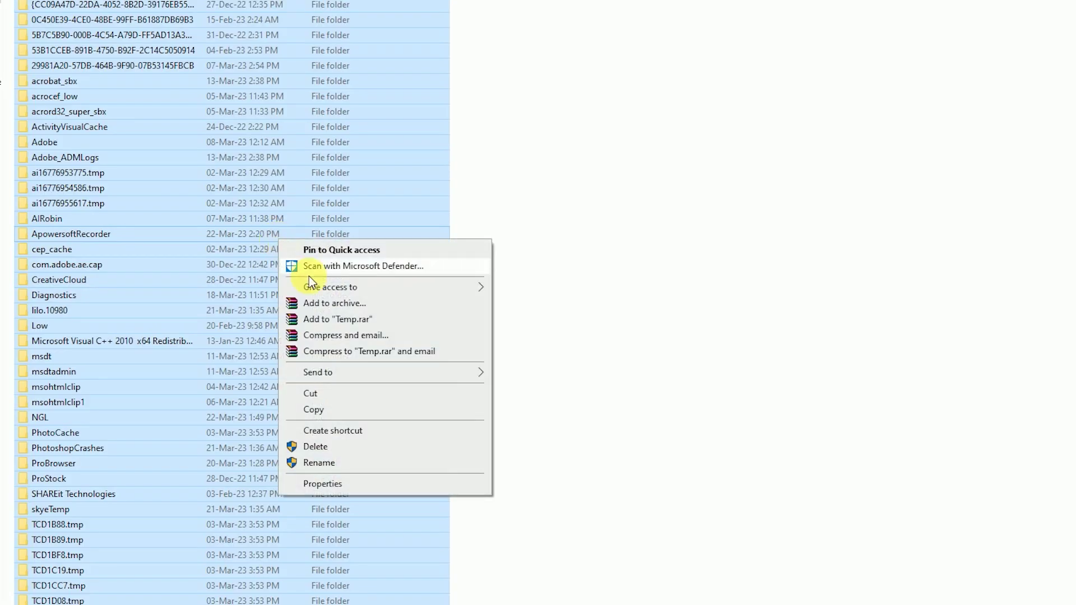
pyautogui.click(315, 448)
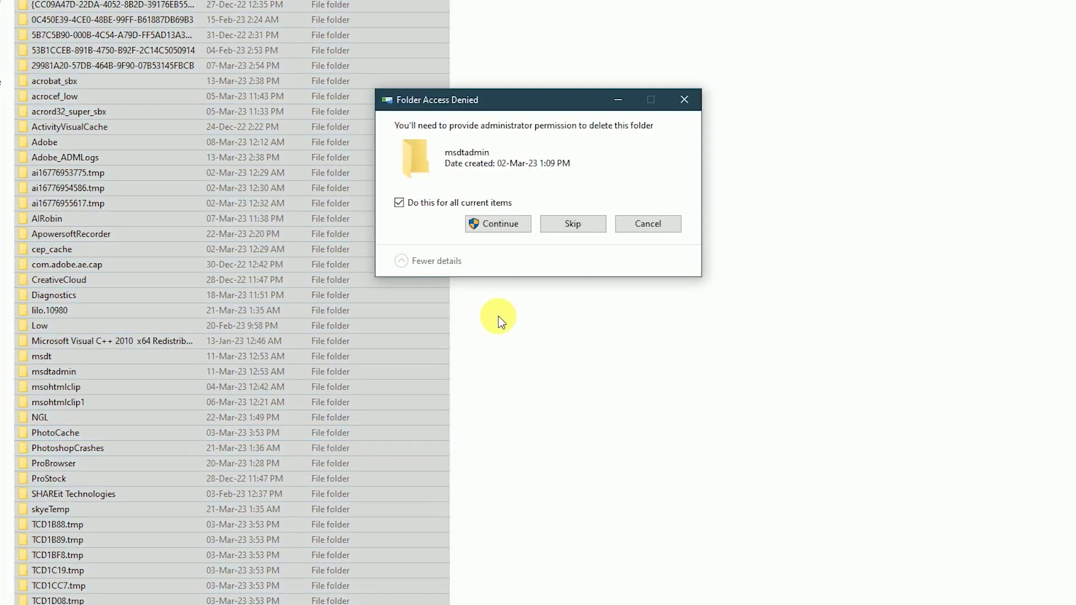
pyautogui.click(483, 224)
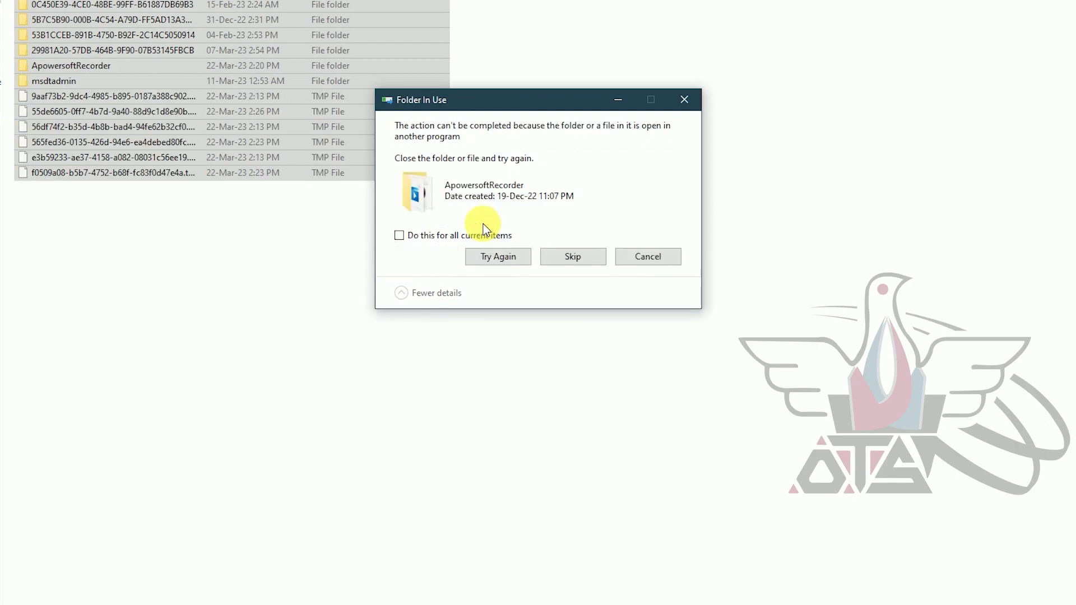
pyautogui.click(404, 235)
pyautogui.click(573, 257)
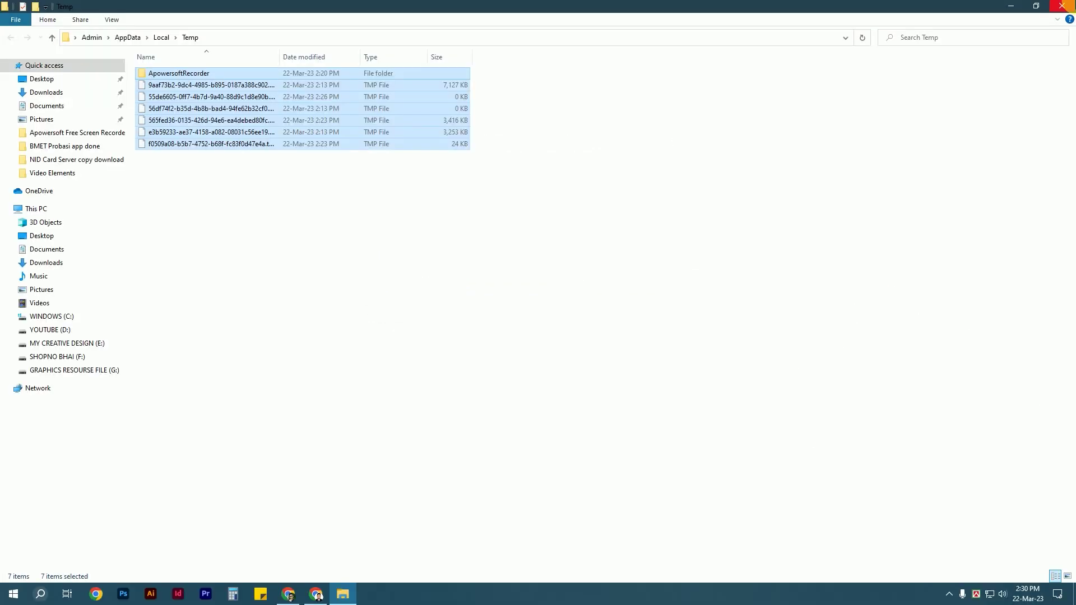
pyautogui.click(1062, 5)
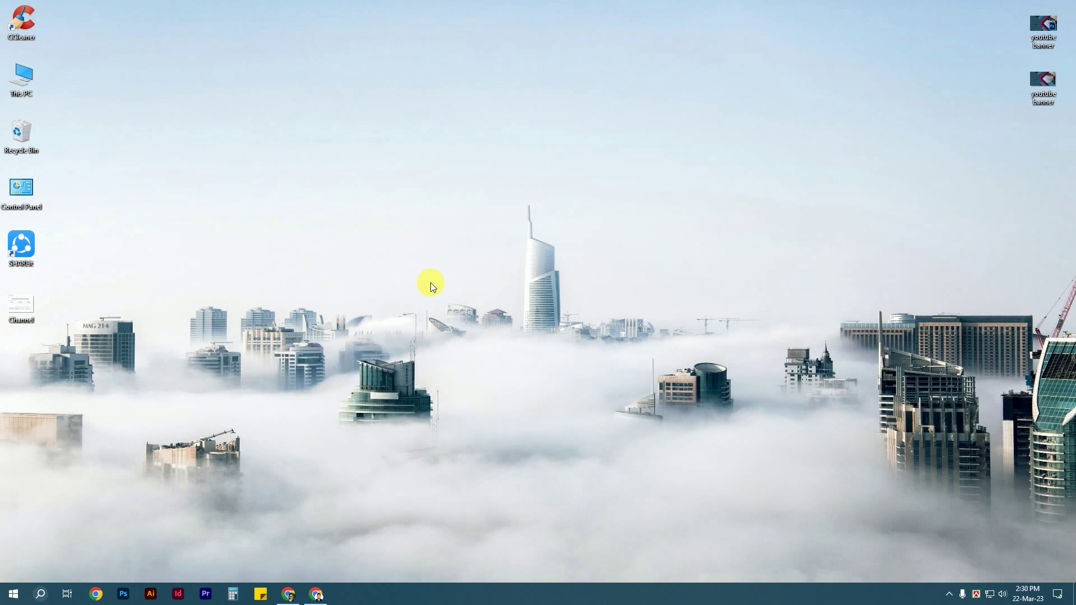
# - Open the Windows Prefetch folder by running the command prefetch and grant permanent access to it
pyautogui.press('super+r')
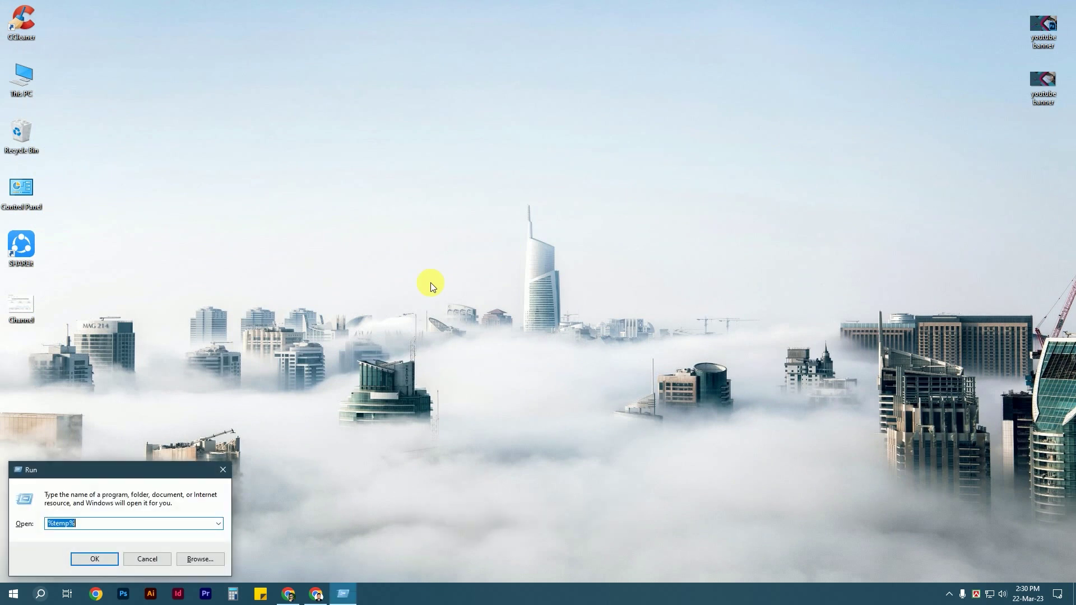
pyautogui.write('prefetch')
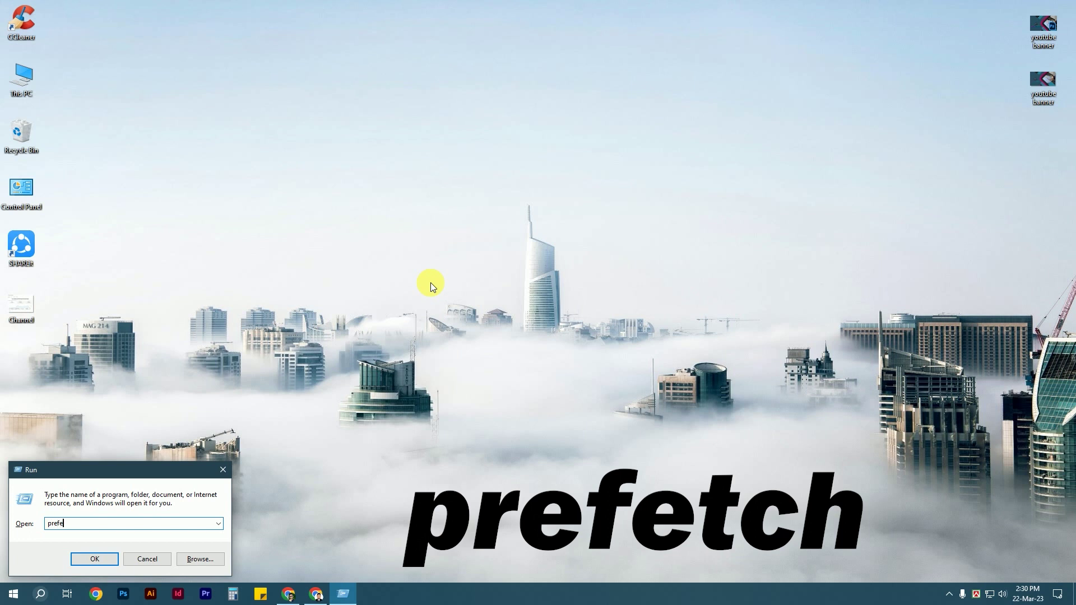
pyautogui.click(90, 558)
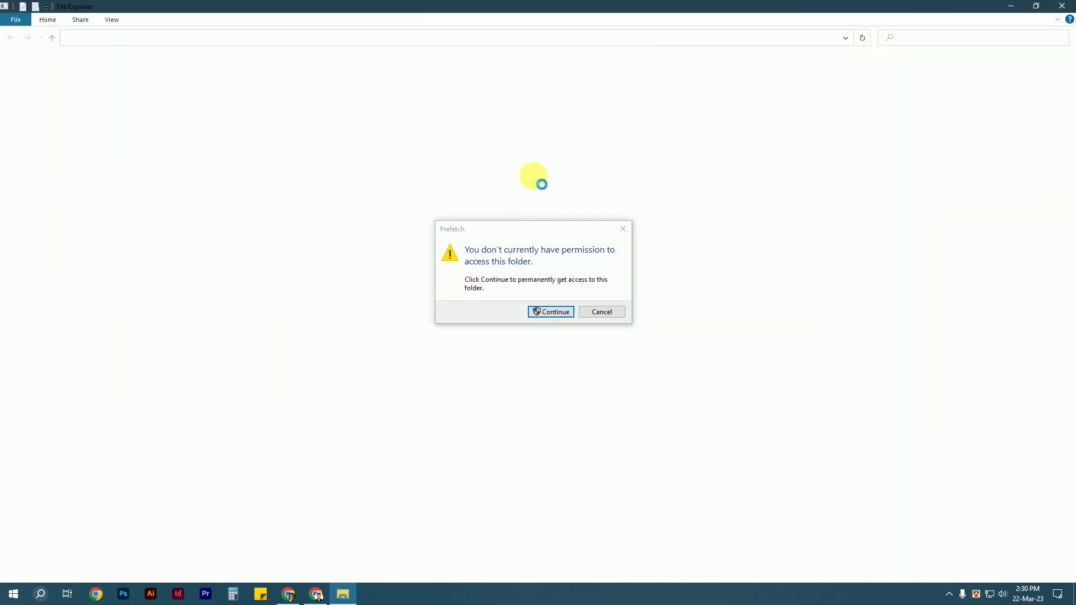
pyautogui.click(553, 313)
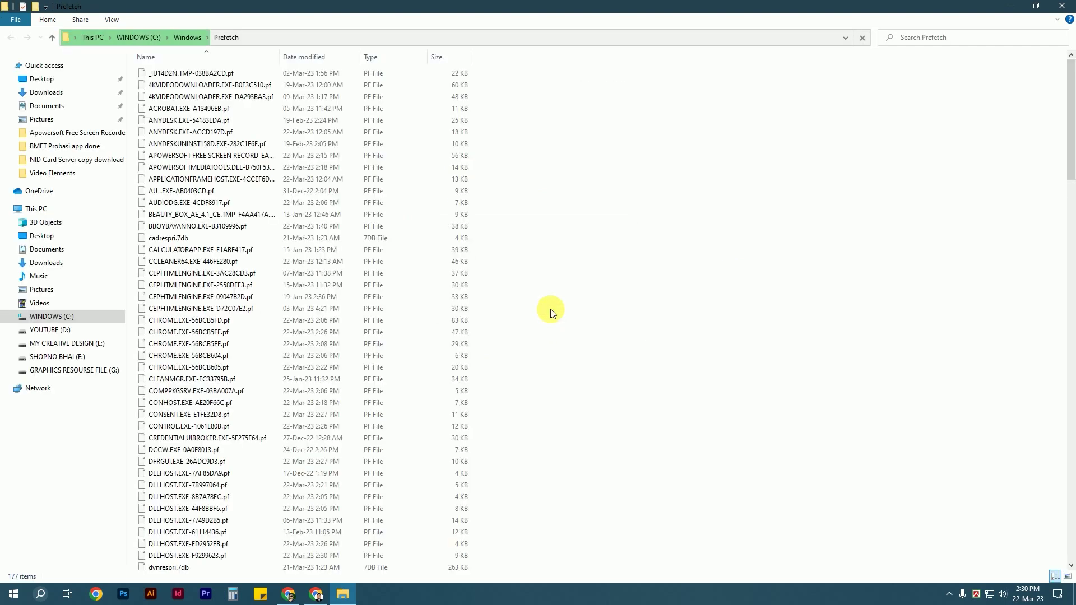
# - Delete all files in the Windows Prefetch folder, skipping all current items that are in use
pyautogui.scroll(-7, 347, 396)
pyautogui.scroll(-10, 348, 395)
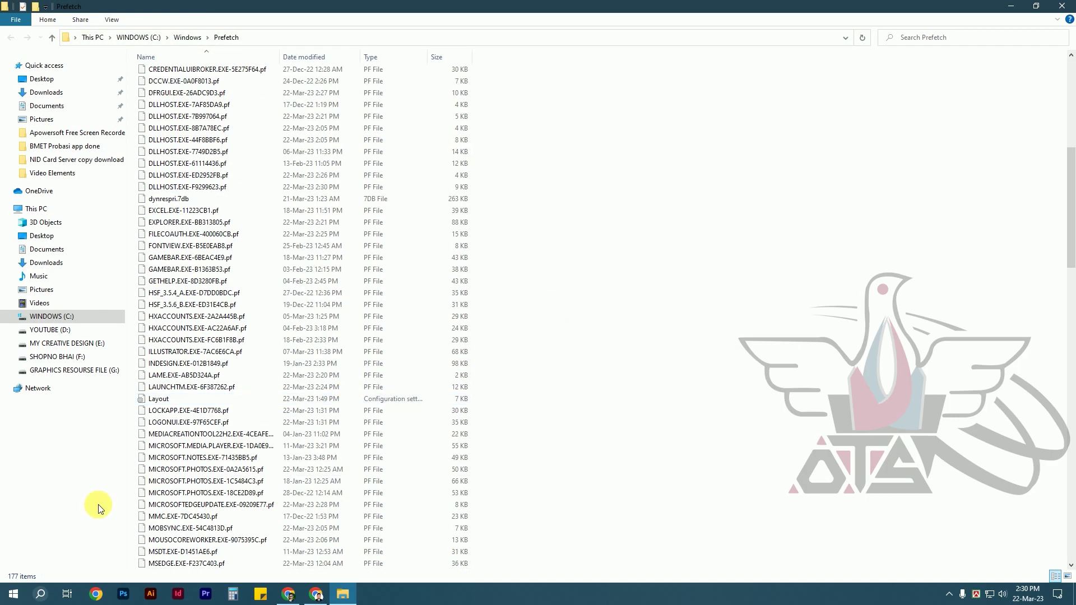
pyautogui.scroll(20, 266, 431)
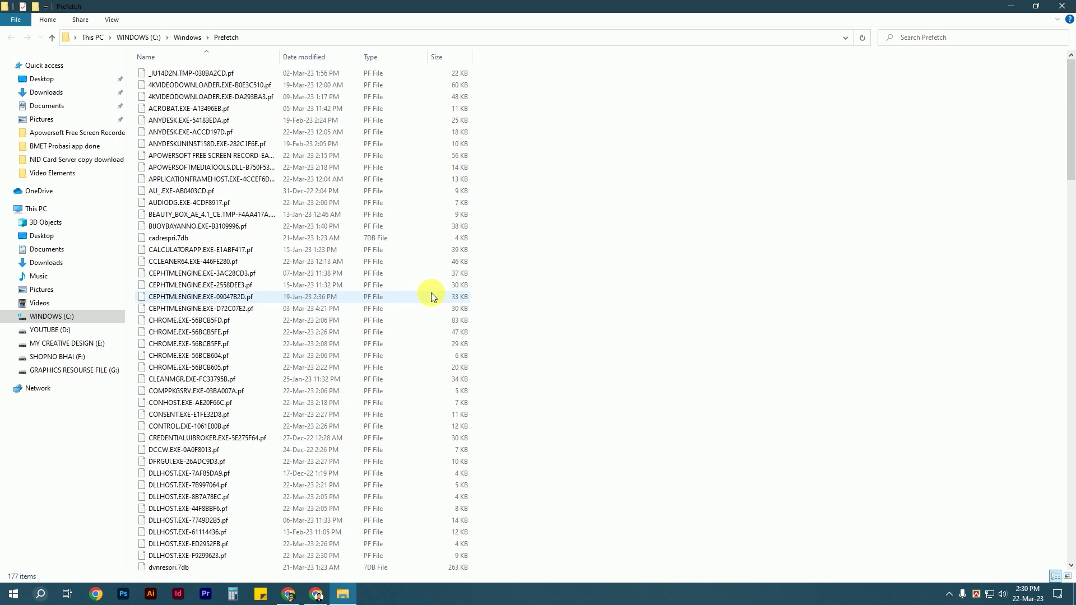
pyautogui.hotkey('ctrl', 'a')
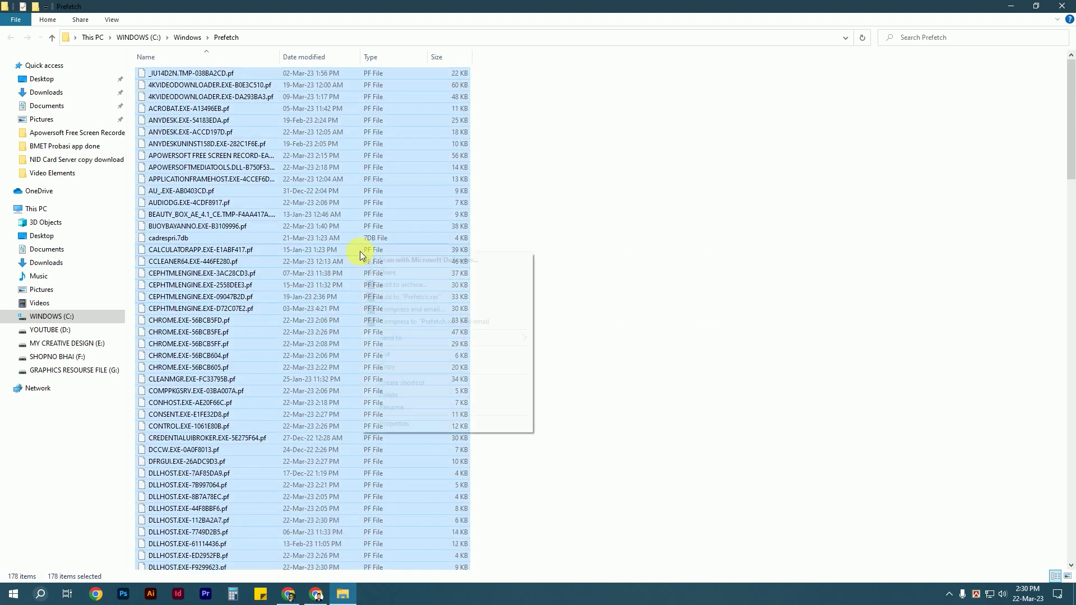
pyautogui.rightClick(360, 251)
pyautogui.click(399, 396)
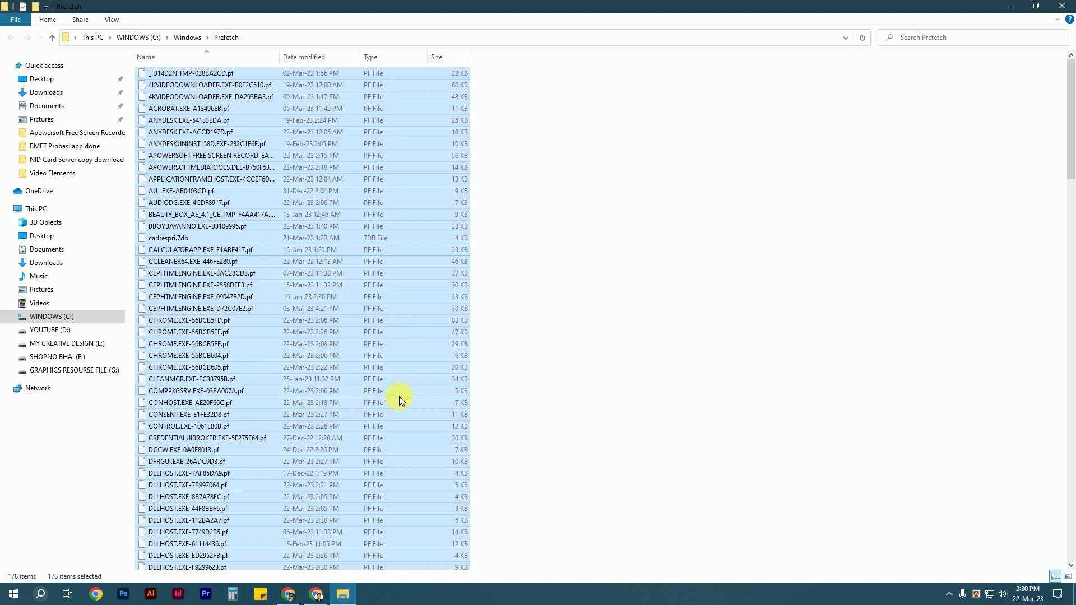
pyautogui.click(433, 244)
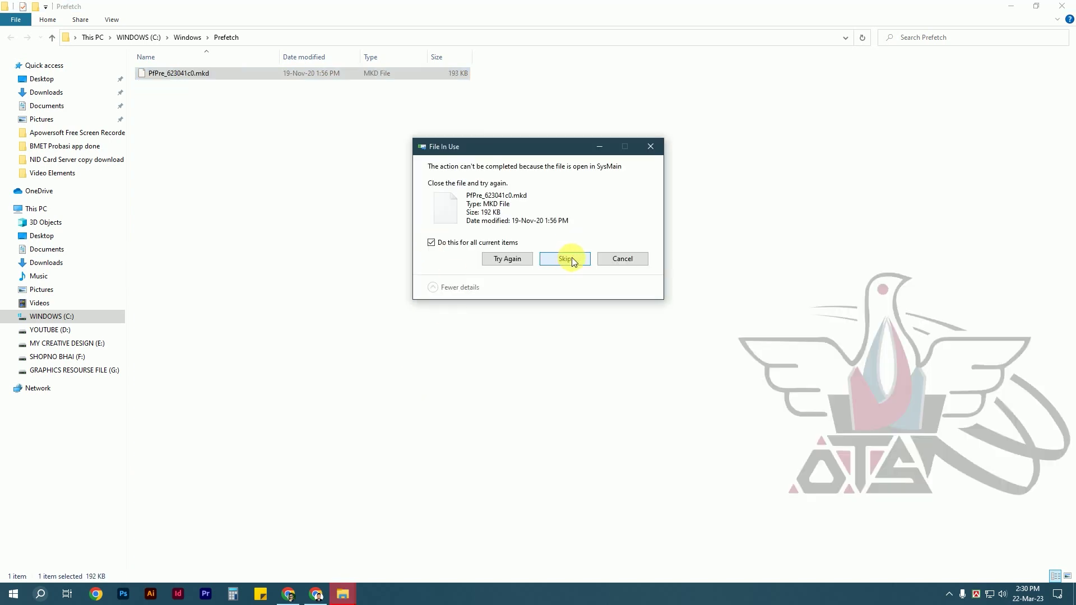
pyautogui.click(566, 259)
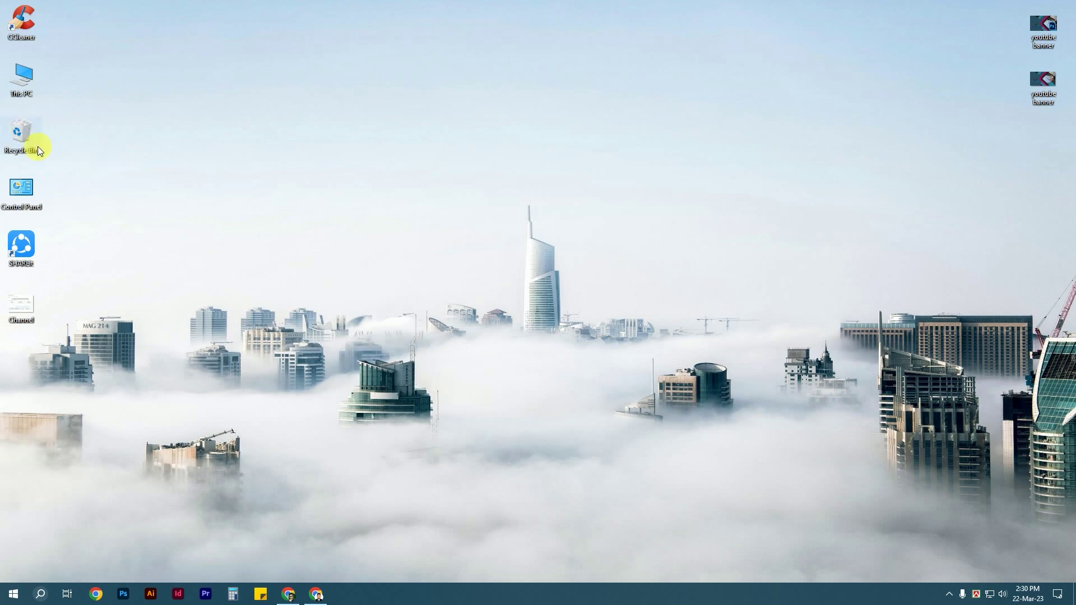
# - Open the Recycle Bin and permanently delete all its items, granting administrator permission for all current items
pyautogui.doubleClick(21, 124)
pyautogui.scroll(-10, 481, 356)
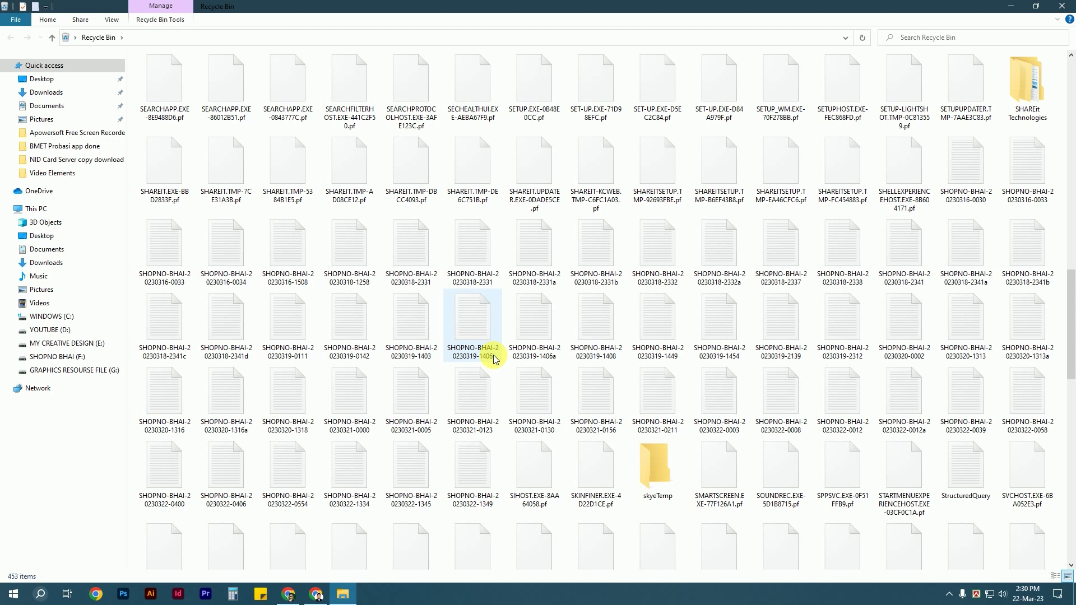
pyautogui.hotkey('ctrl', 'a')
pyautogui.rightClick(533, 186)
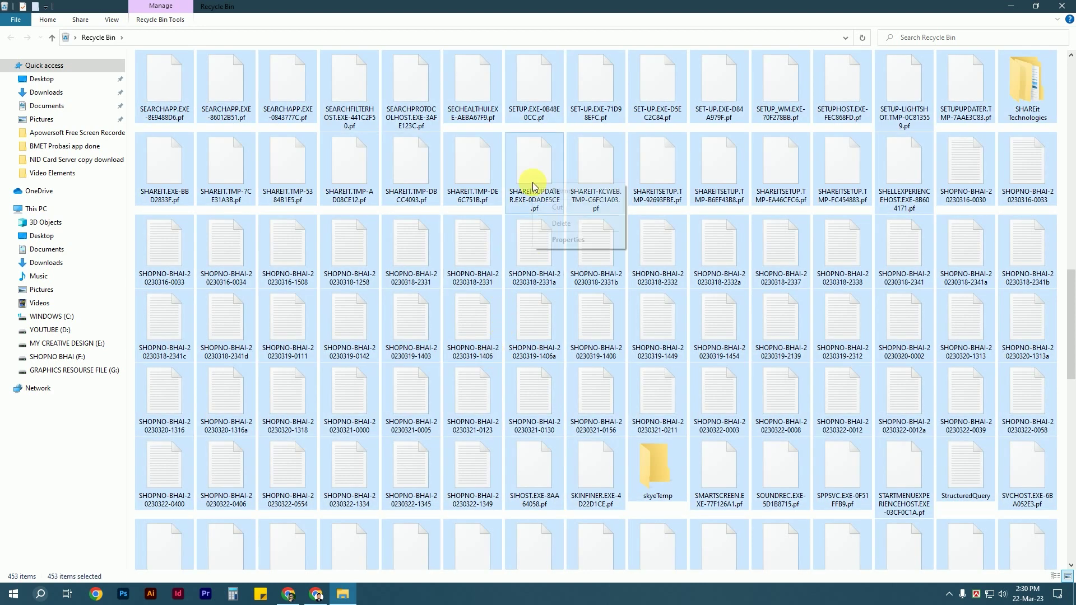
pyautogui.click(569, 224)
pyautogui.click(580, 306)
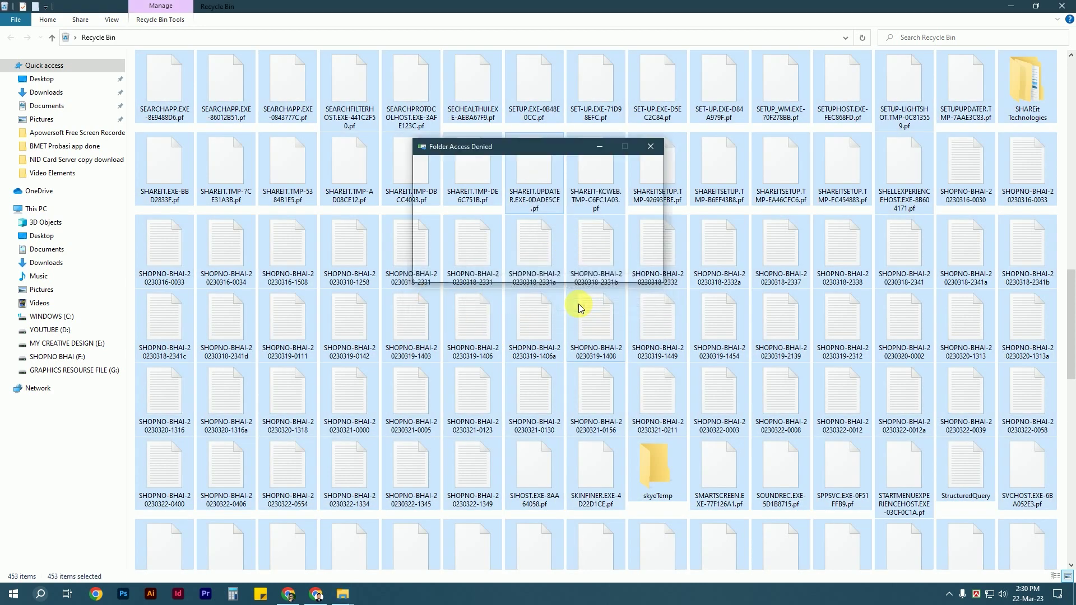
pyautogui.click(493, 226)
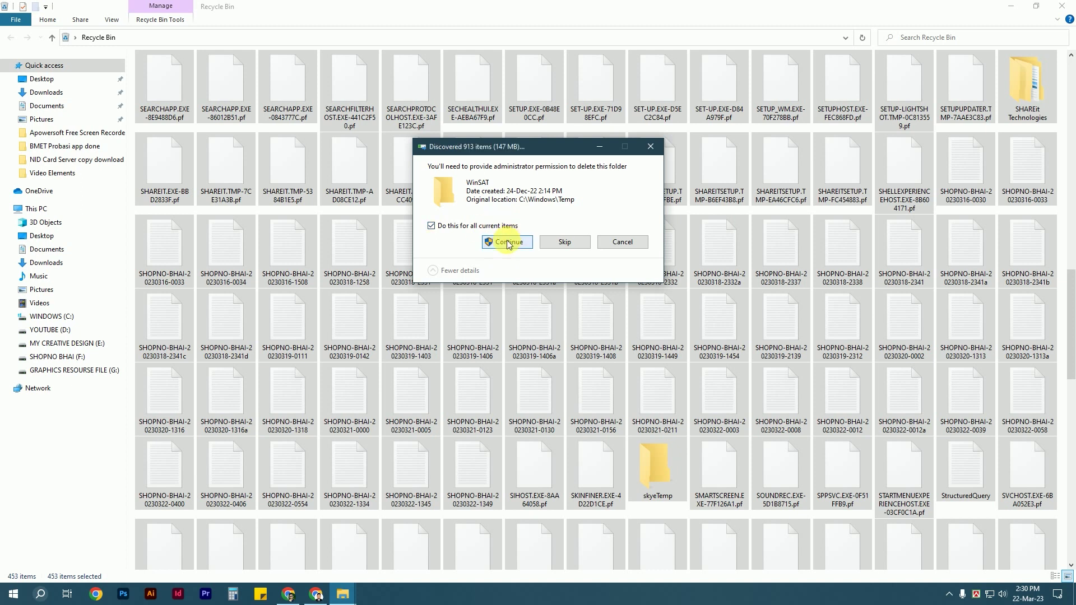
pyautogui.click(507, 243)
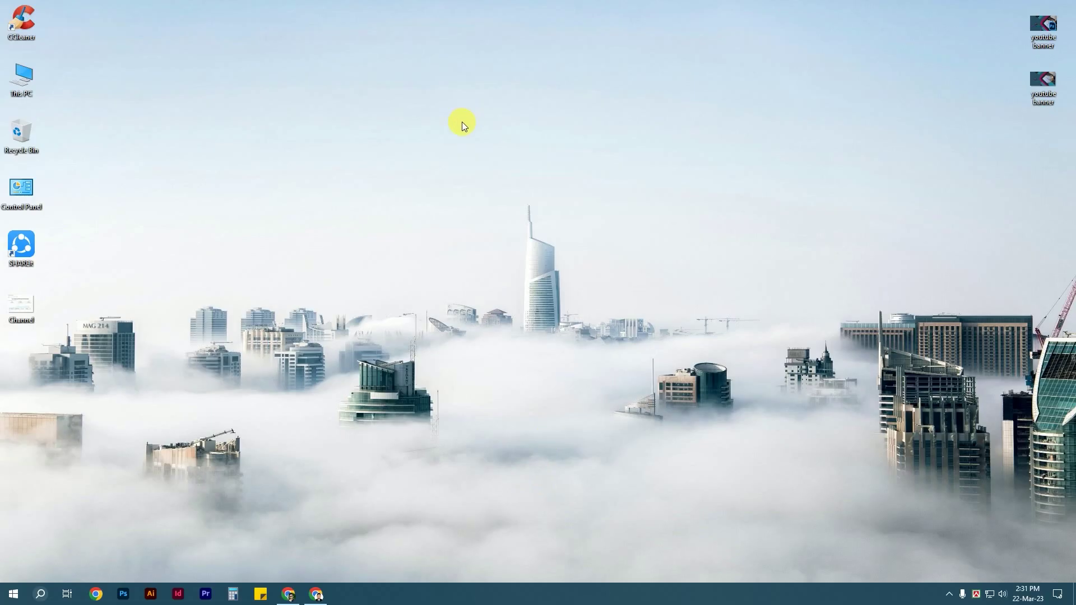
# - Open the properties of drive WINDOWS (C:) from This PC and start Disk Cleanup for it
pyautogui.doubleClick(23, 76)
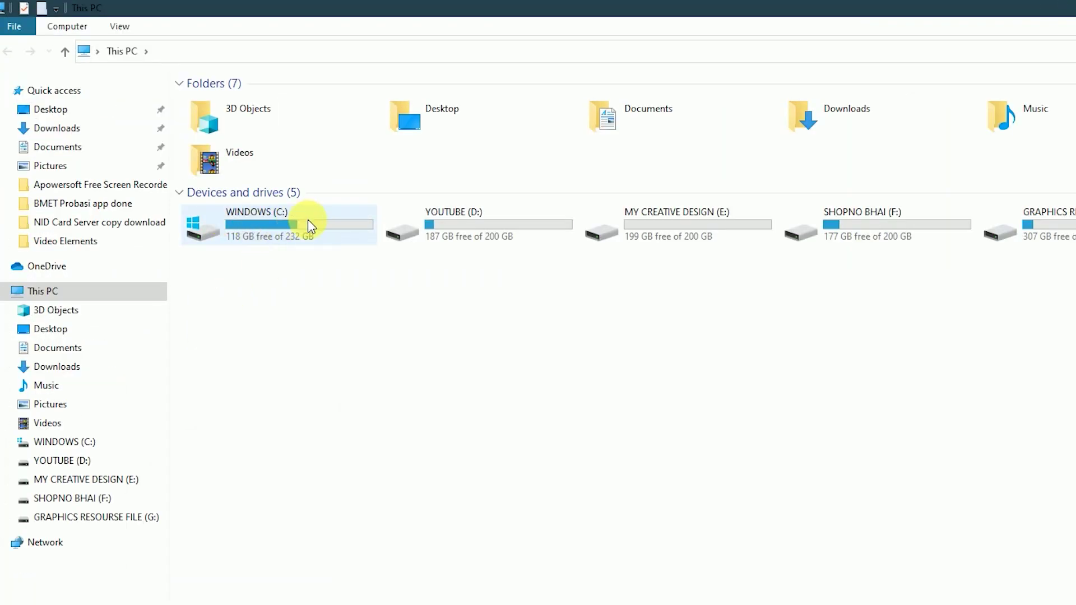
pyautogui.click(308, 220)
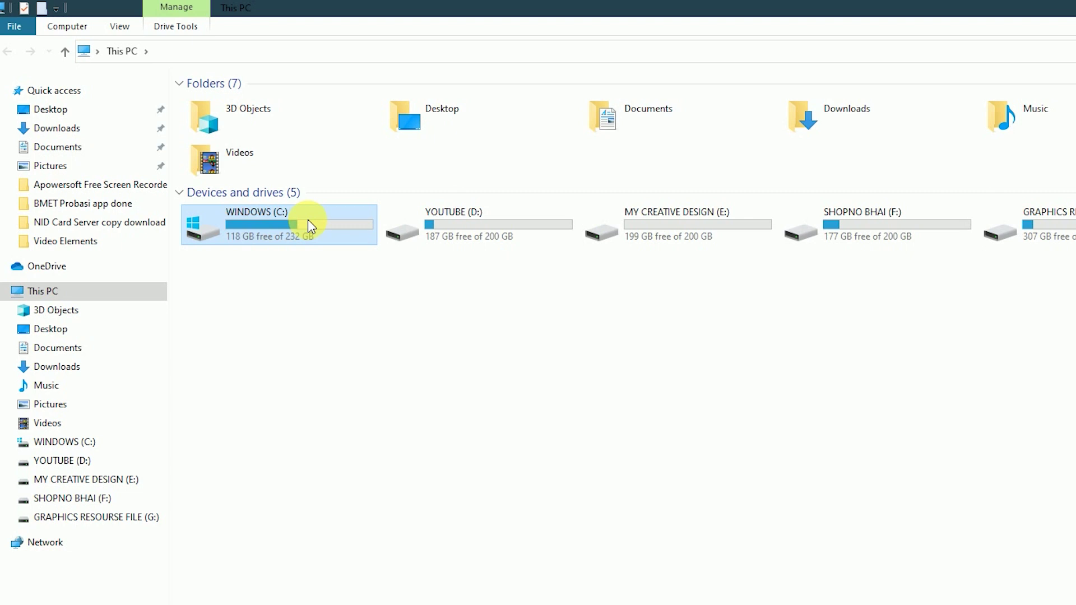
pyautogui.rightClick(308, 220)
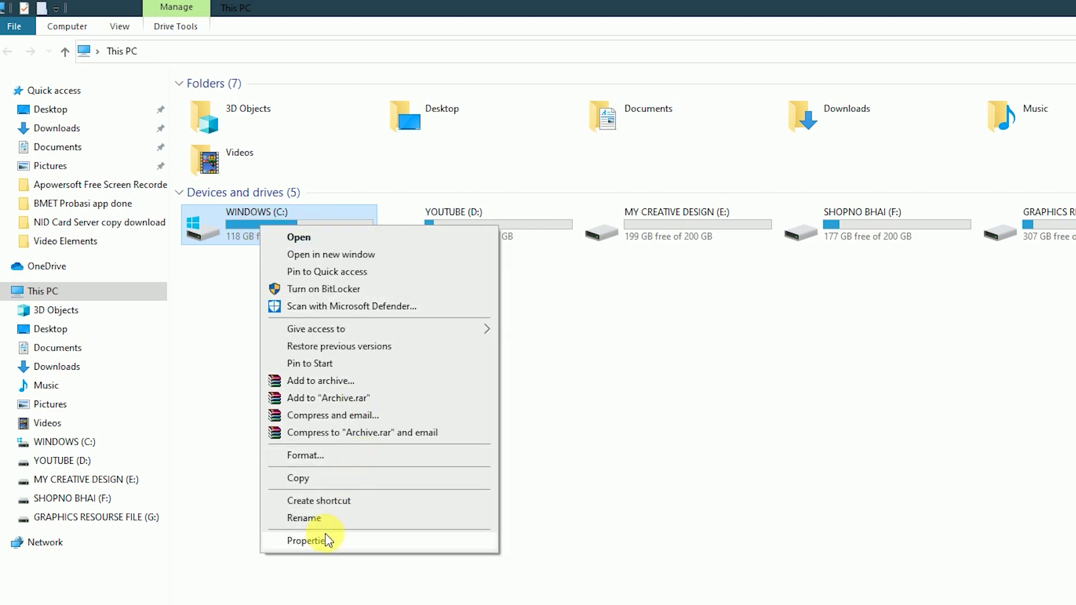
pyautogui.click(307, 541)
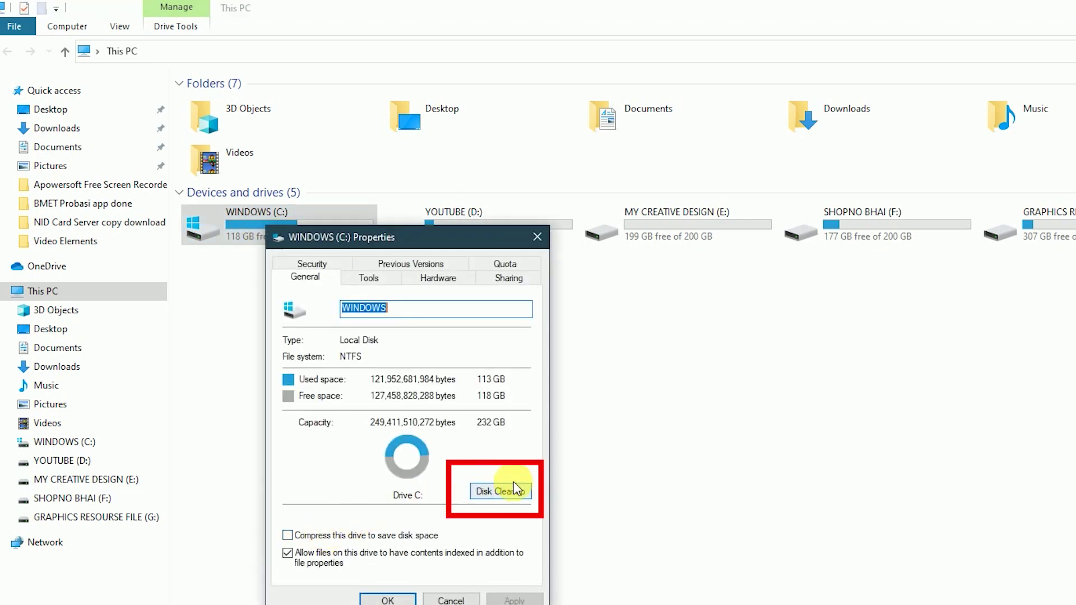
pyautogui.click(497, 490)
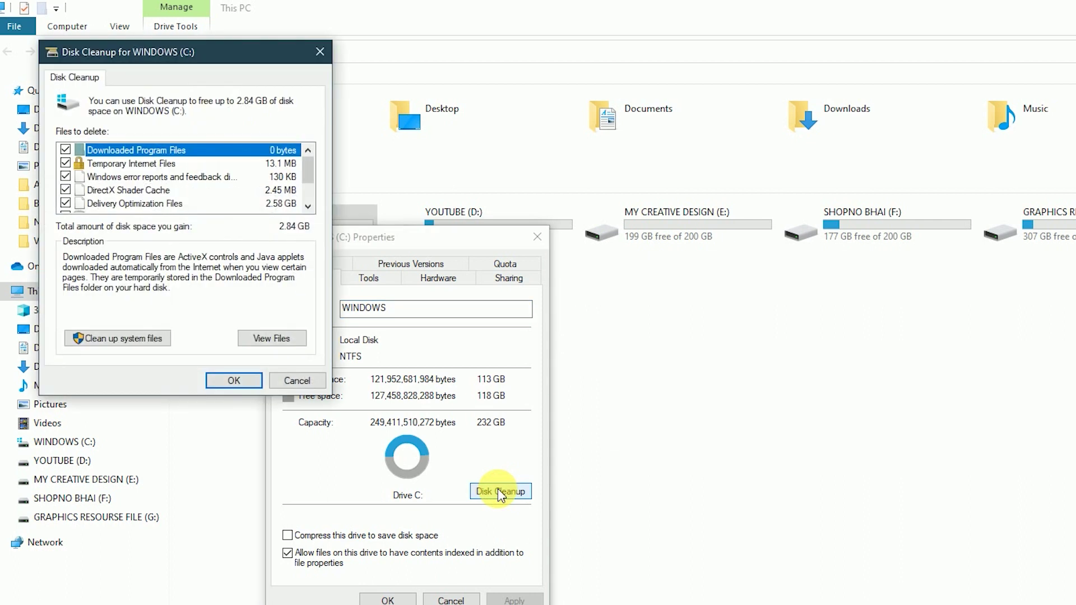
# - Keep all listed file types selected for deletion and extend Disk Cleanup to system files
pyautogui.click(160, 177)
pyautogui.click(66, 164)
pyautogui.click(65, 177)
pyautogui.click(65, 190)
pyautogui.click(66, 203)
pyautogui.scroll(-1, 121, 205)
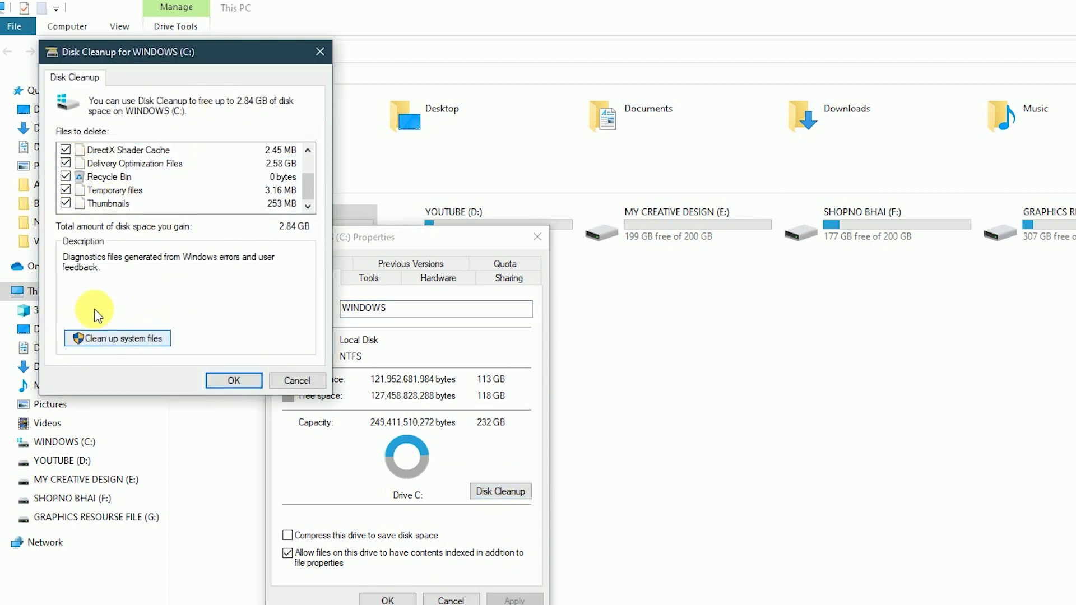
pyautogui.click(124, 339)
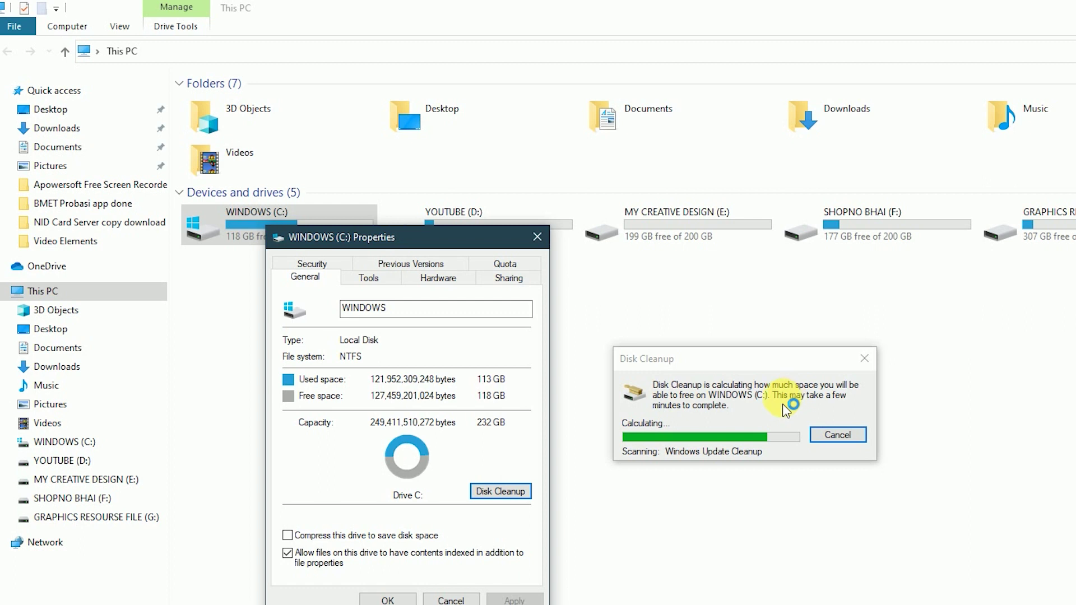
# - Include System error memory dump files in the cleanup and leave Windows Update Cleanup unselected
pyautogui.scroll(-2, 213, 236)
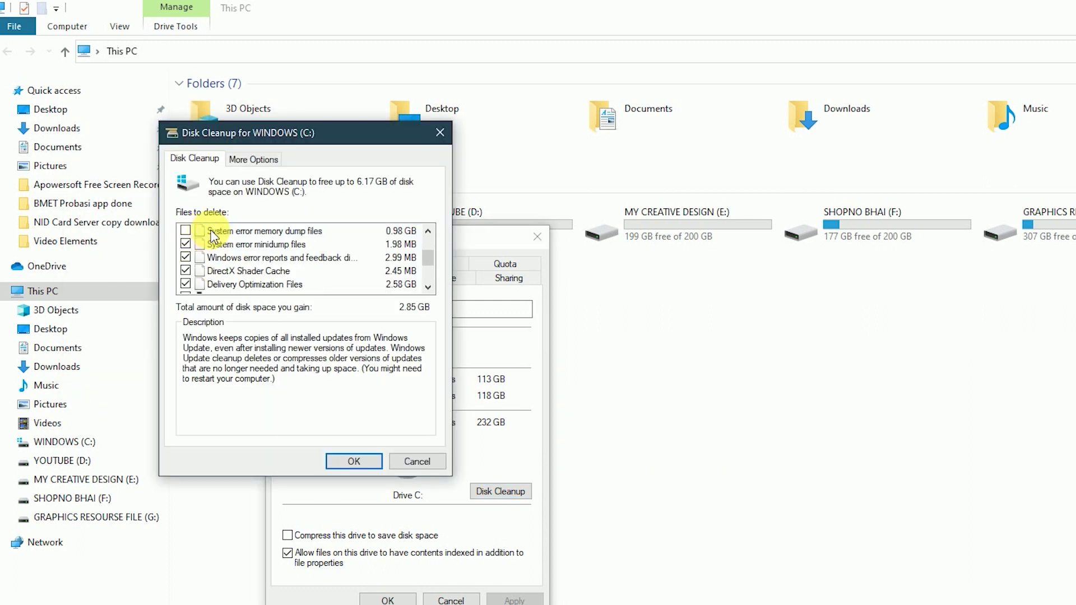
pyautogui.click(186, 230)
pyautogui.scroll(2, 254, 256)
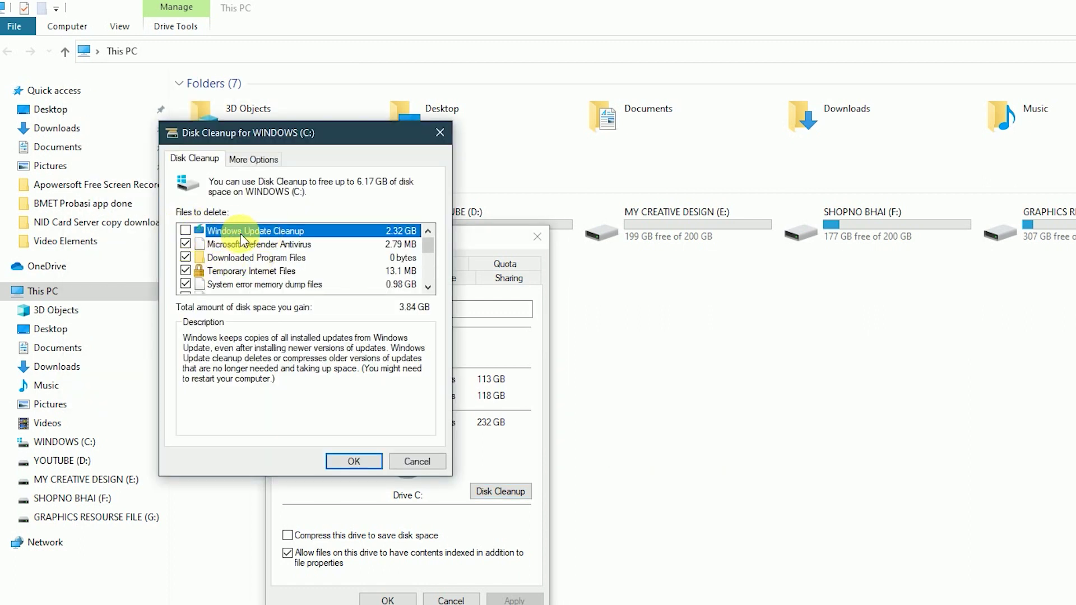
pyautogui.click(185, 230)
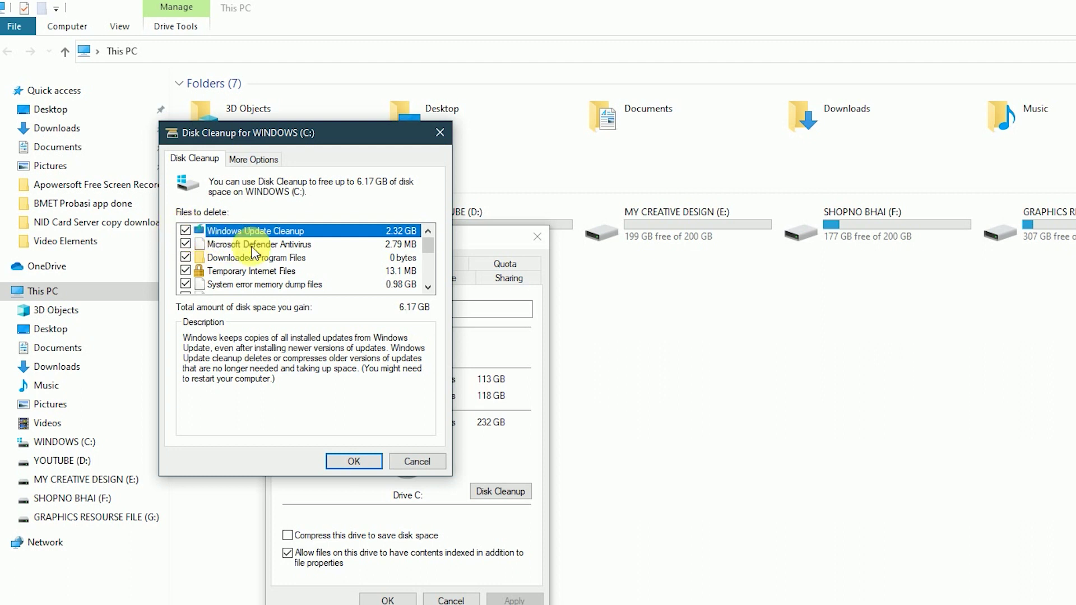
pyautogui.click(186, 229)
# - Review the list of files to delete and permanently delete the selected ones from drive C
pyautogui.scroll(-3, 267, 257)
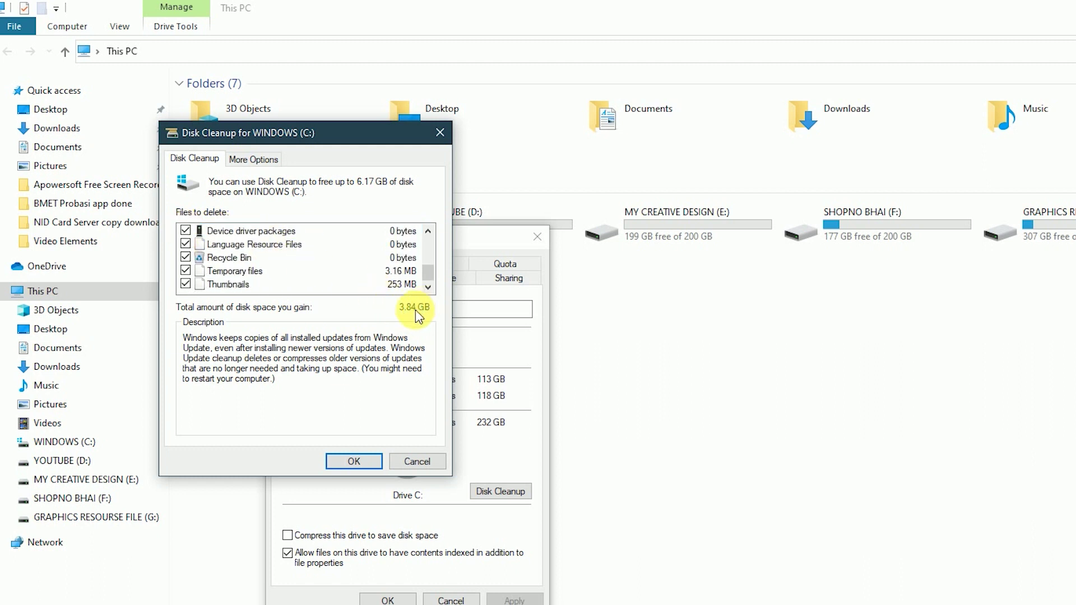
pyautogui.scroll(3, 335, 269)
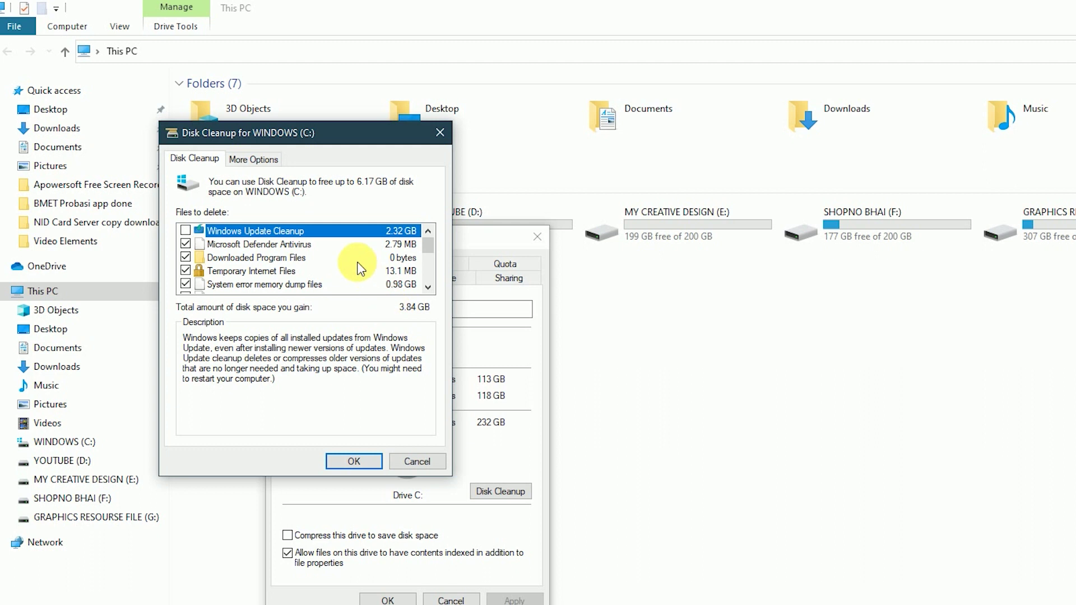
pyautogui.scroll(-3, 359, 269)
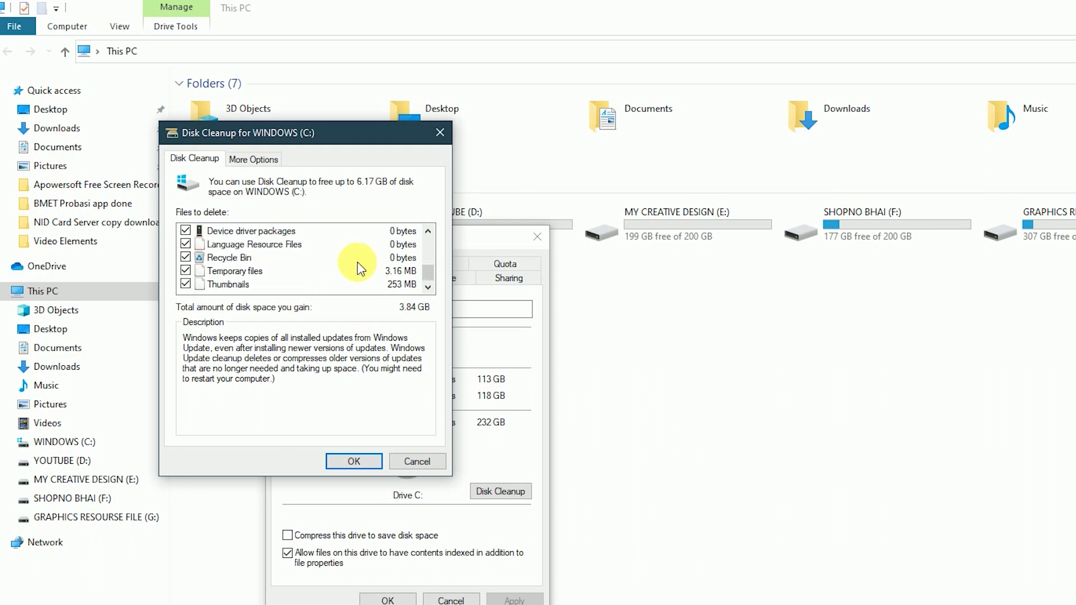
pyautogui.scroll(3, 359, 269)
pyautogui.click(348, 462)
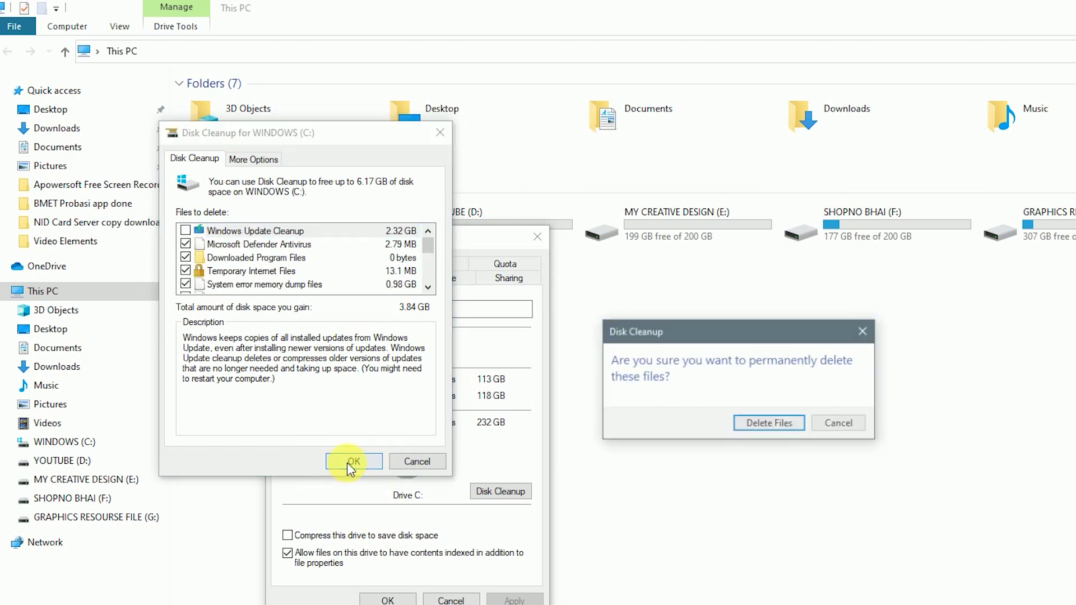
pyautogui.click(770, 424)
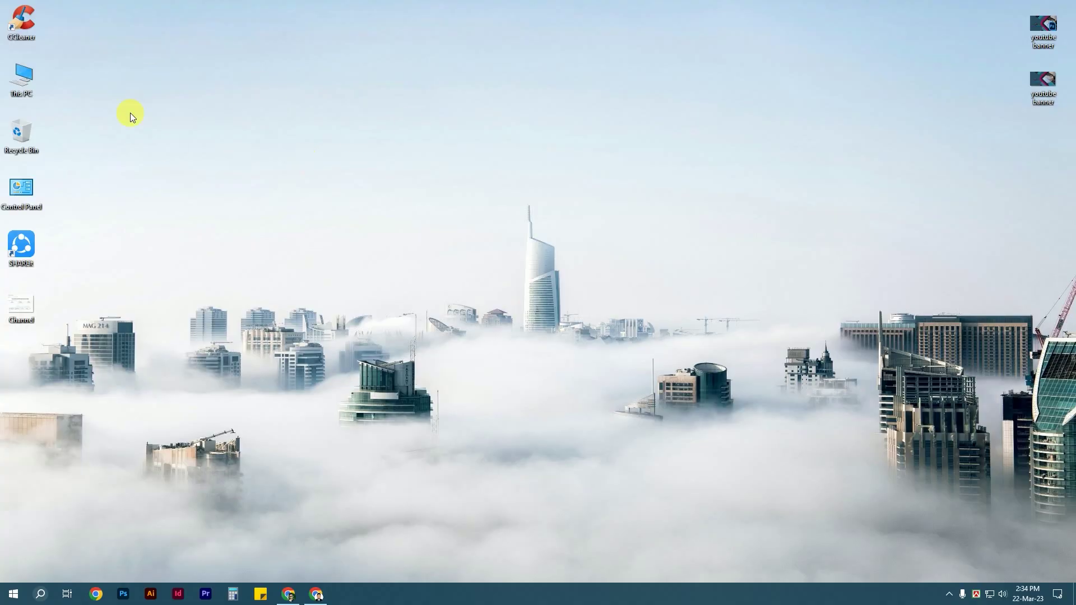
# - Set the visual effects to Adjust for best performance in the computer's advanced system performance settings, and apply the change
pyautogui.rightClick(29, 81)
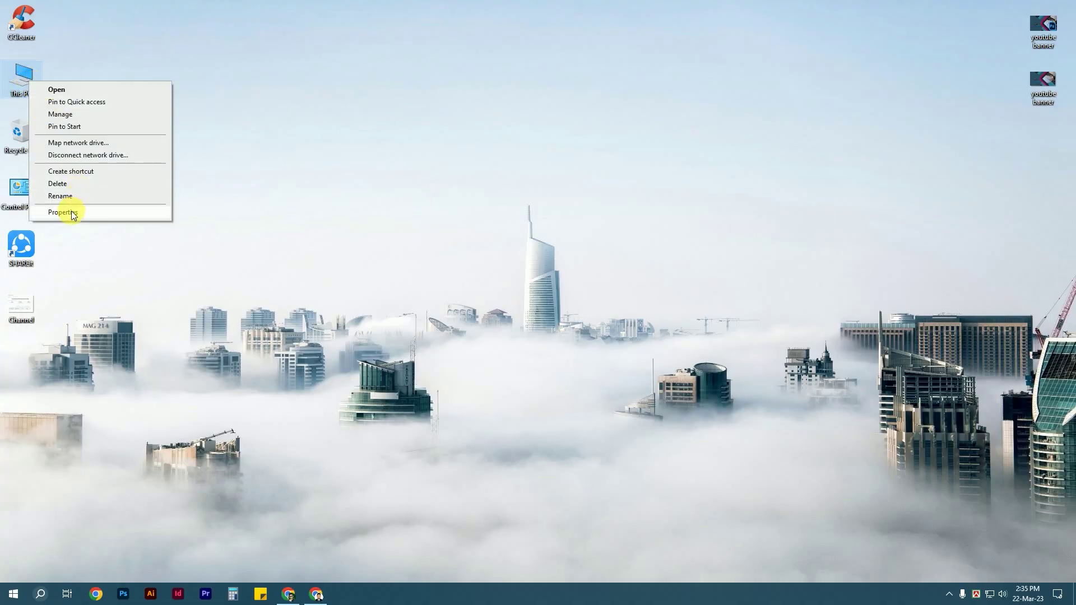
pyautogui.click(72, 211)
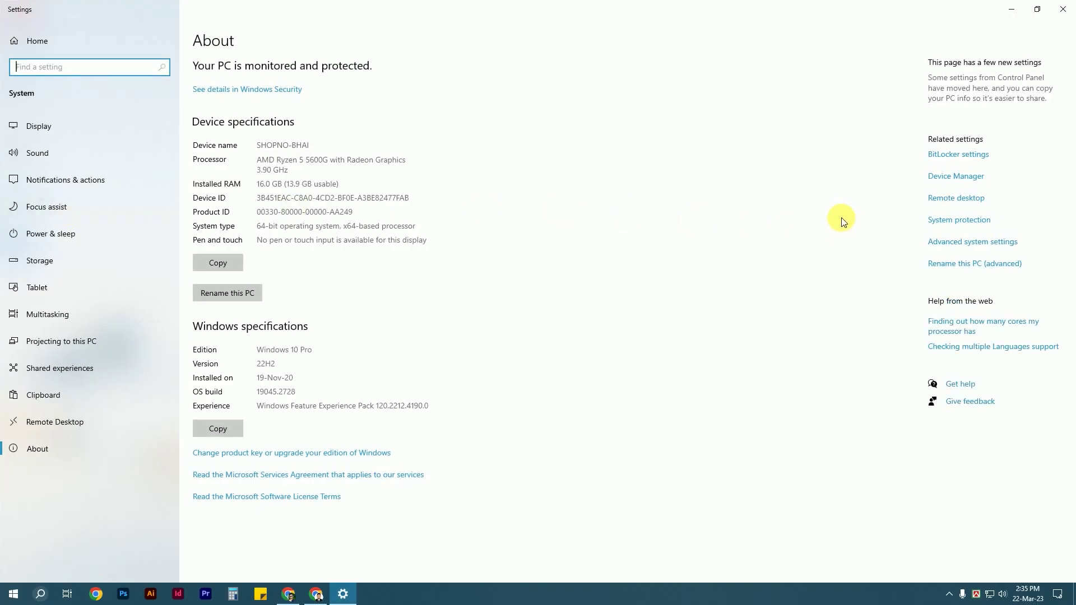
pyautogui.click(986, 244)
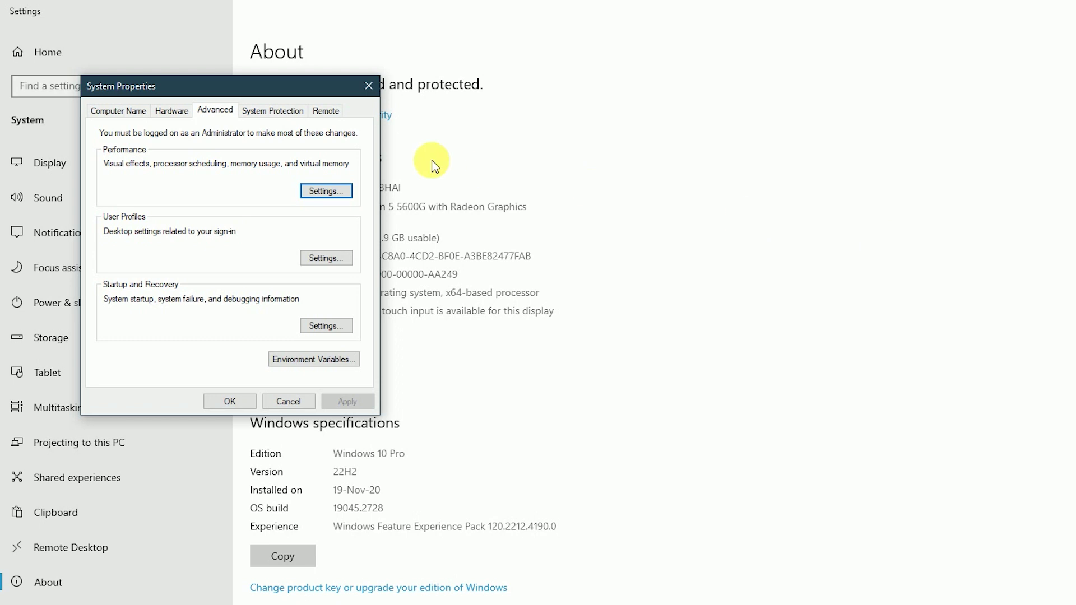
pyautogui.click(322, 193)
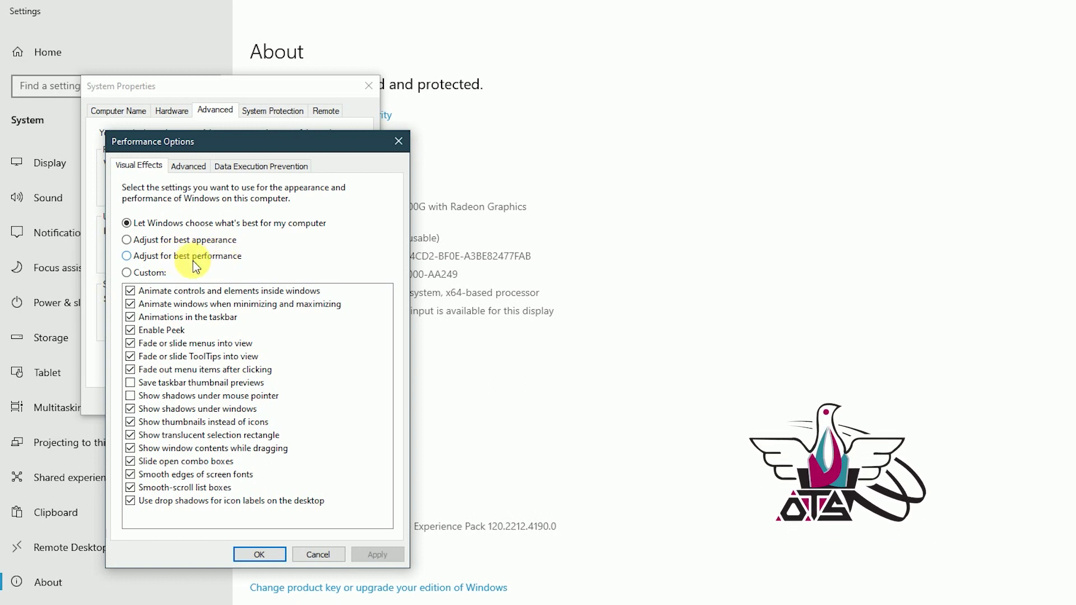
pyautogui.click(127, 258)
pyautogui.click(372, 555)
pyautogui.click(264, 554)
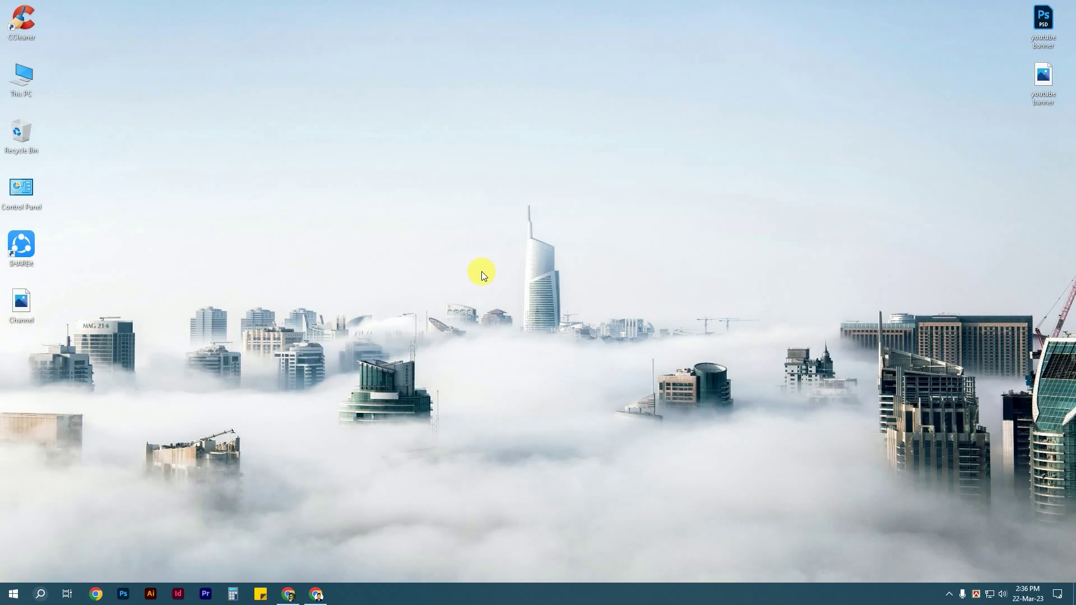
# - Open the Windows Services console by running services.msc and maximize its window
pyautogui.press('super+r')
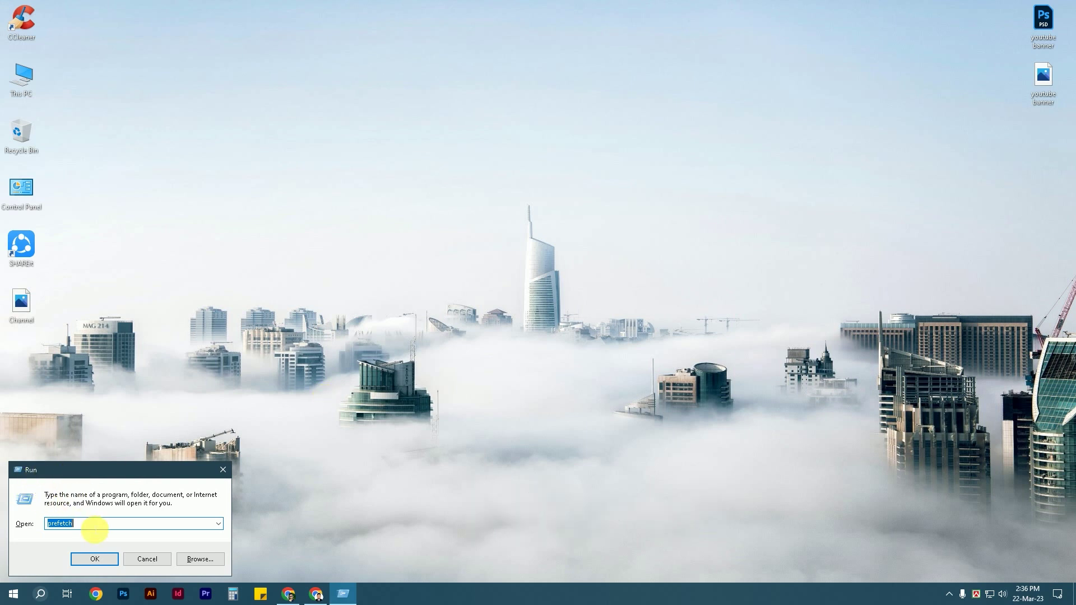
pyautogui.write('s')
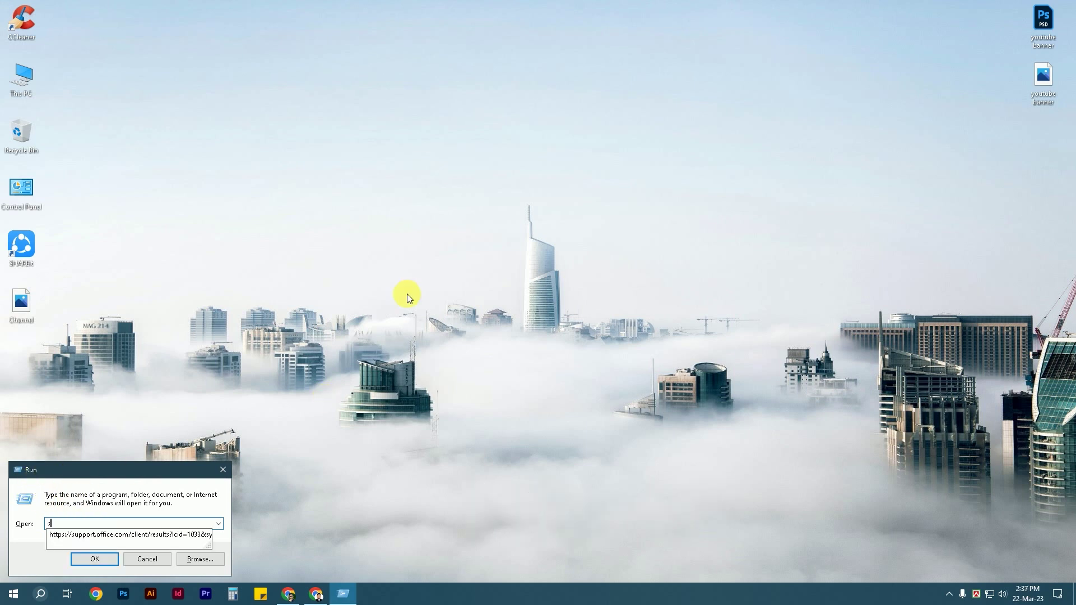
pyautogui.write('ervices.msc')
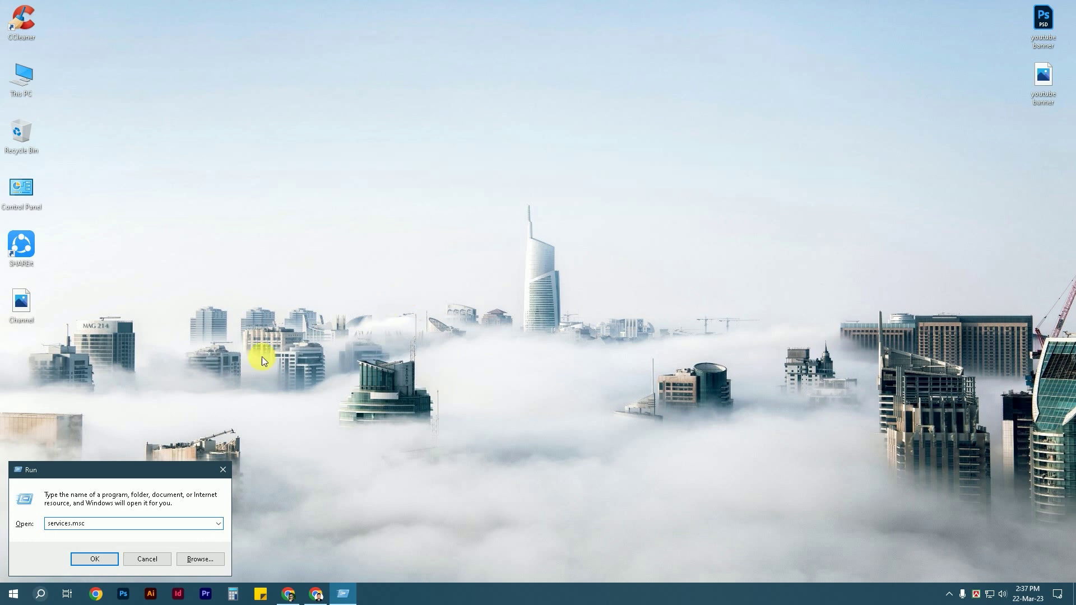
pyautogui.click(95, 559)
pyautogui.doubleClick(462, 41)
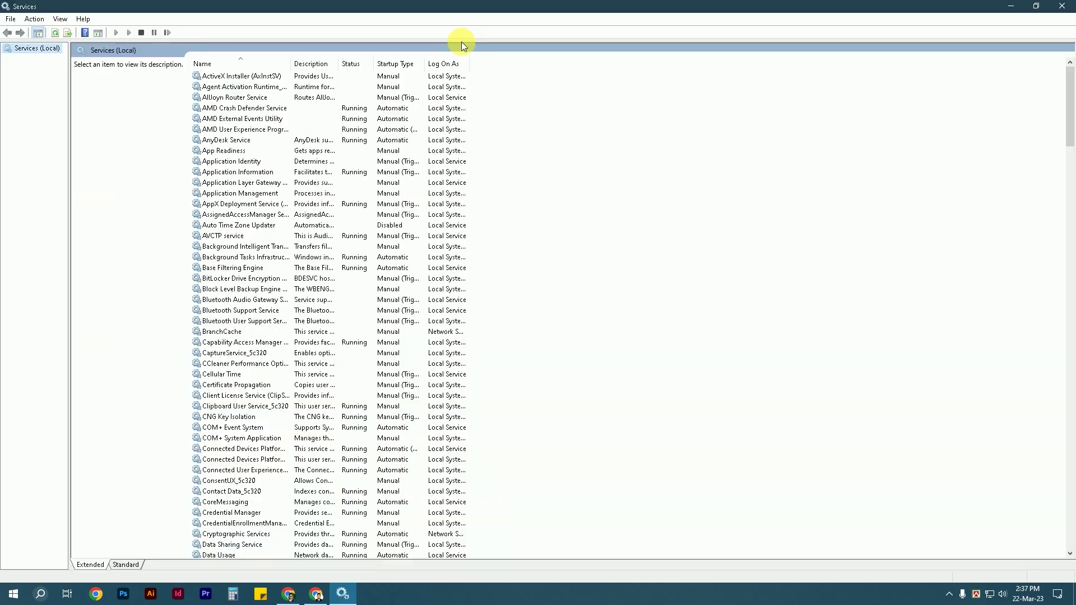
# - Find the Windows Update service in the services list and open its properties
pyautogui.scroll(-20, 1023, 166)
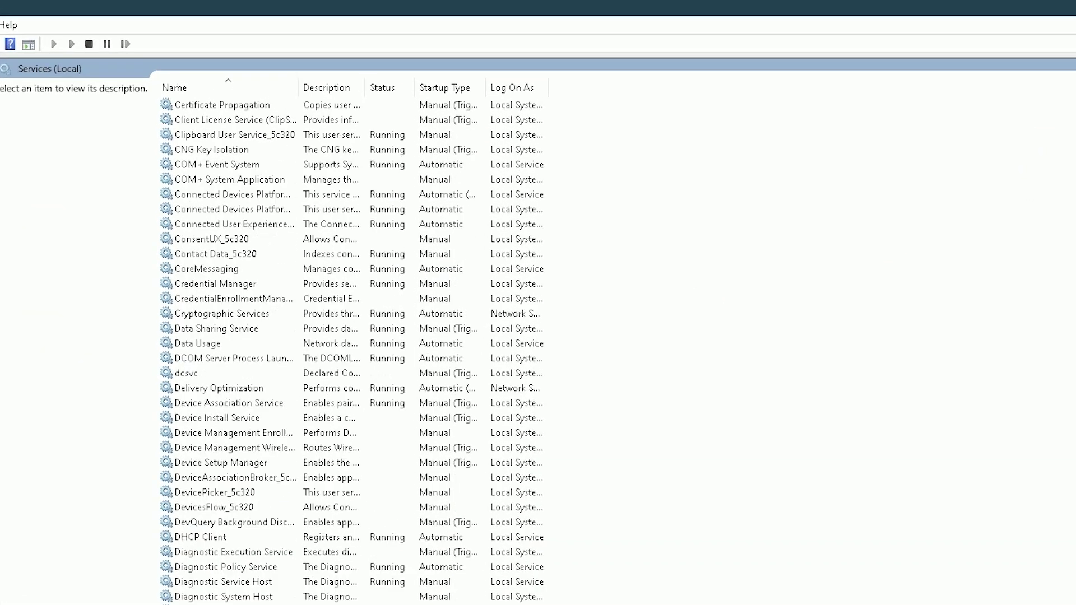
pyautogui.scroll(-20, 353, 347)
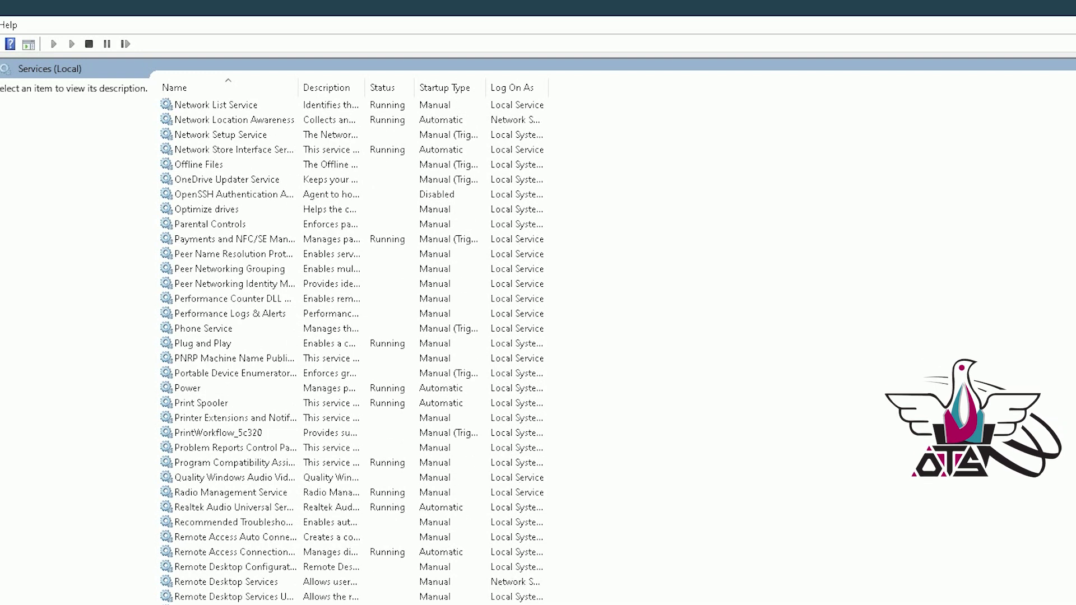
pyautogui.scroll(-14, 358, 348)
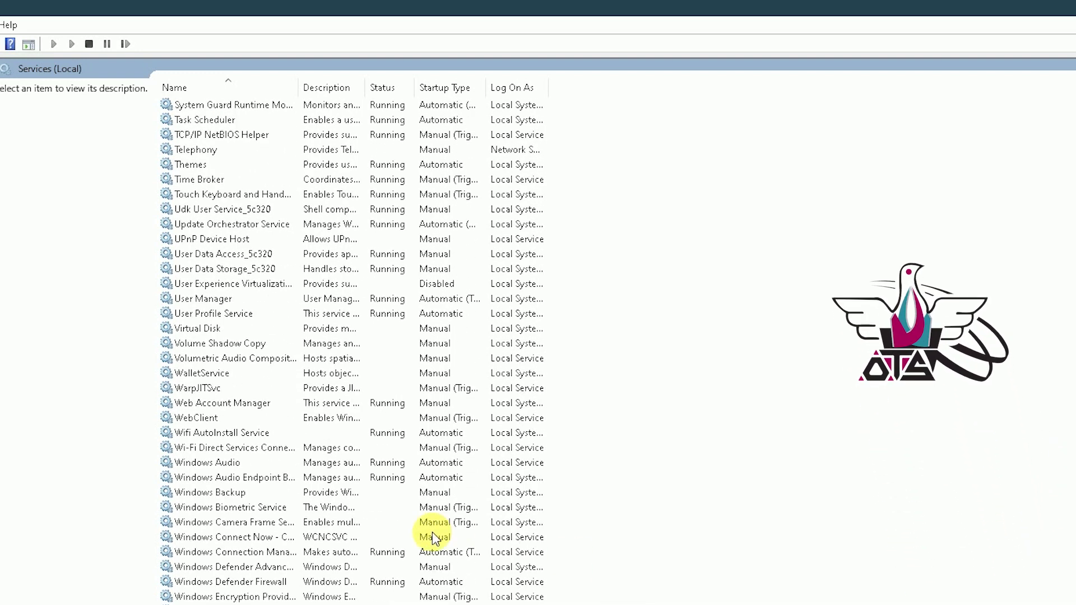
pyautogui.scroll(-5, 235, 549)
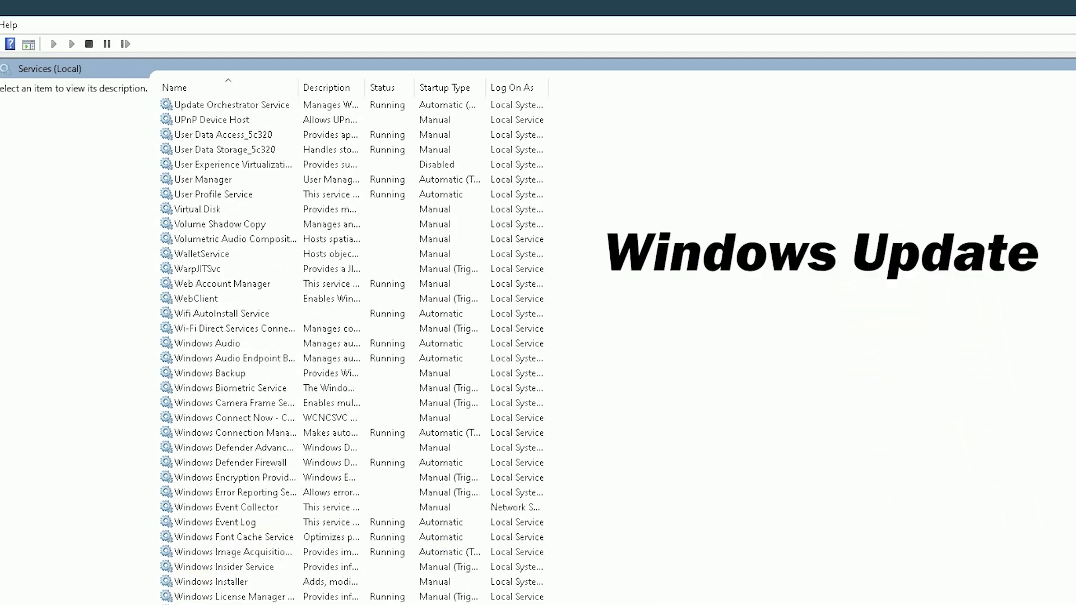
pyautogui.scroll(-3, 228, 582)
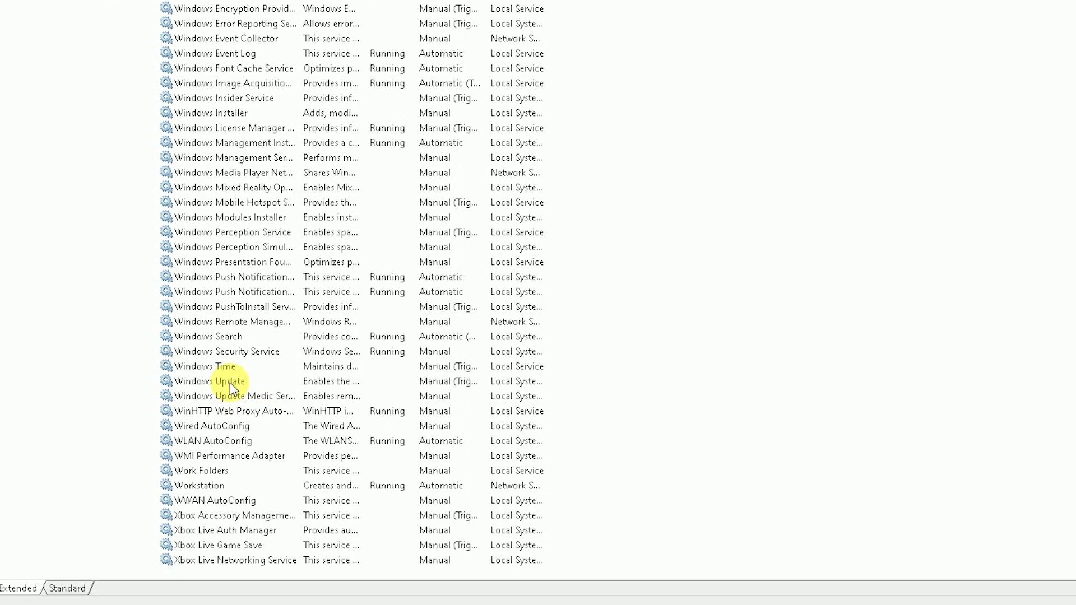
pyautogui.click(230, 583)
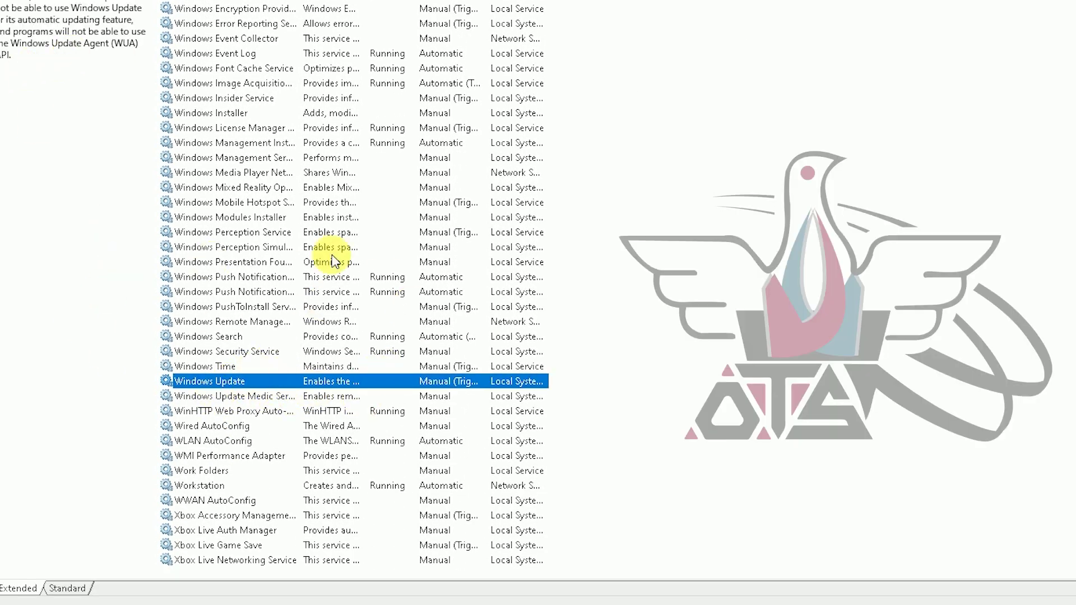
pyautogui.rightClick(247, 388)
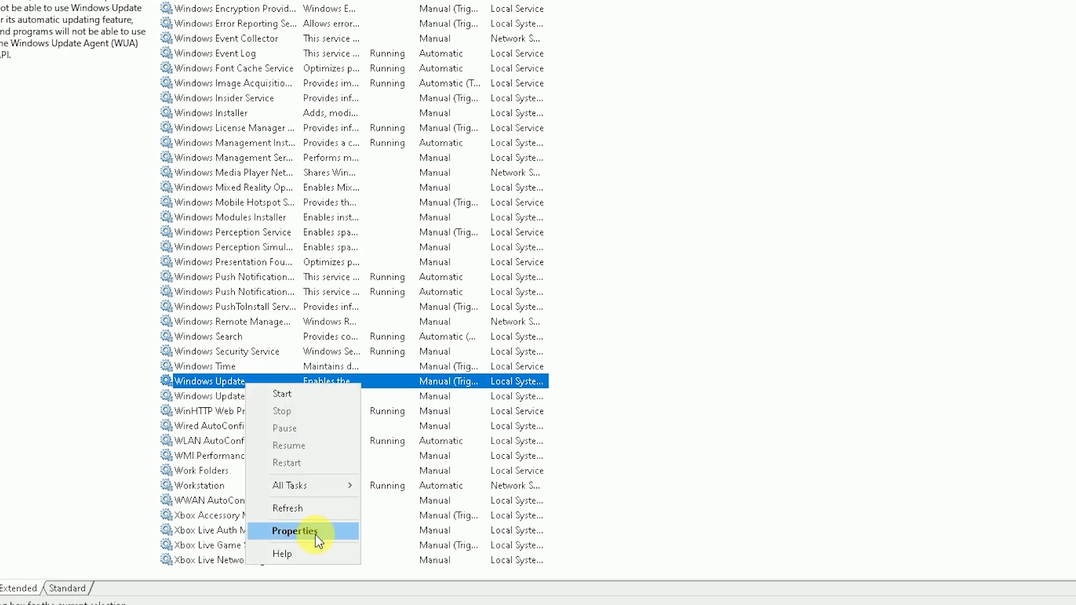
pyautogui.click(295, 531)
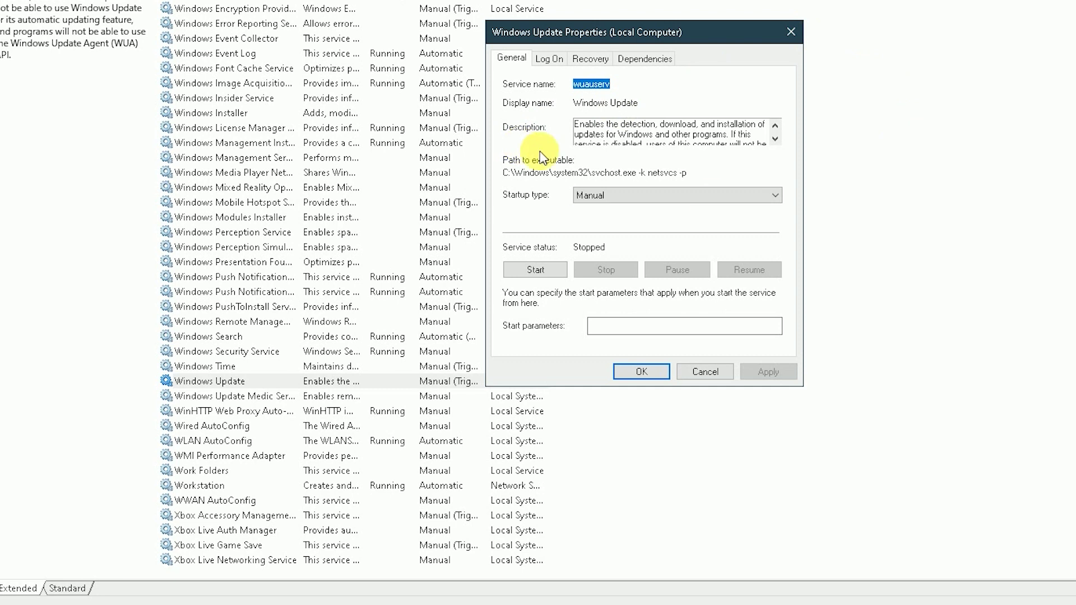
# - Set the Windows Update service's startup type to Disabled, apply the change and close its properties
pyautogui.click(637, 201)
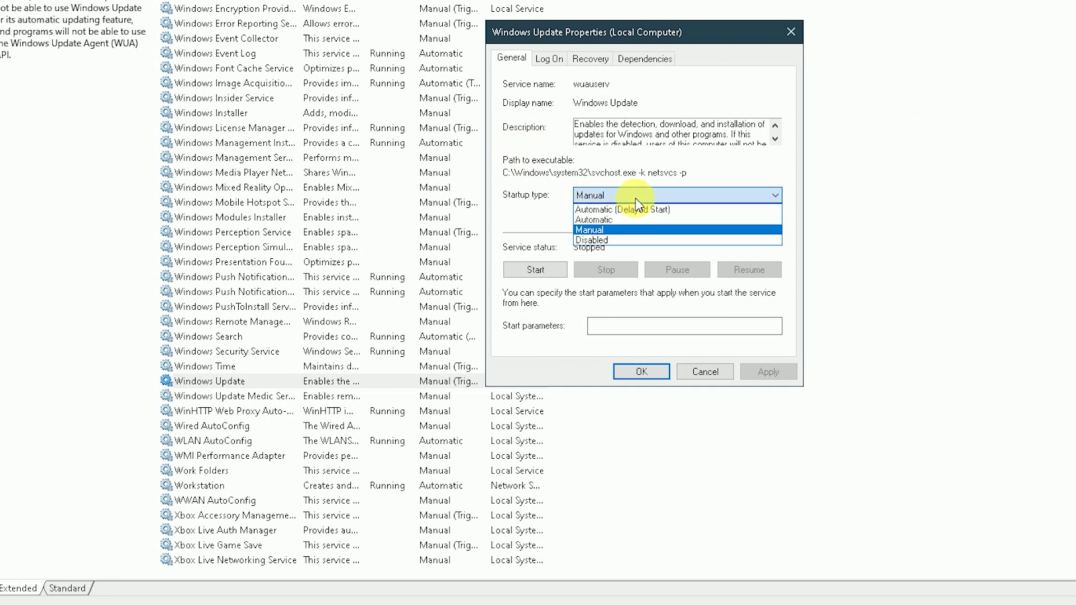
pyautogui.click(611, 241)
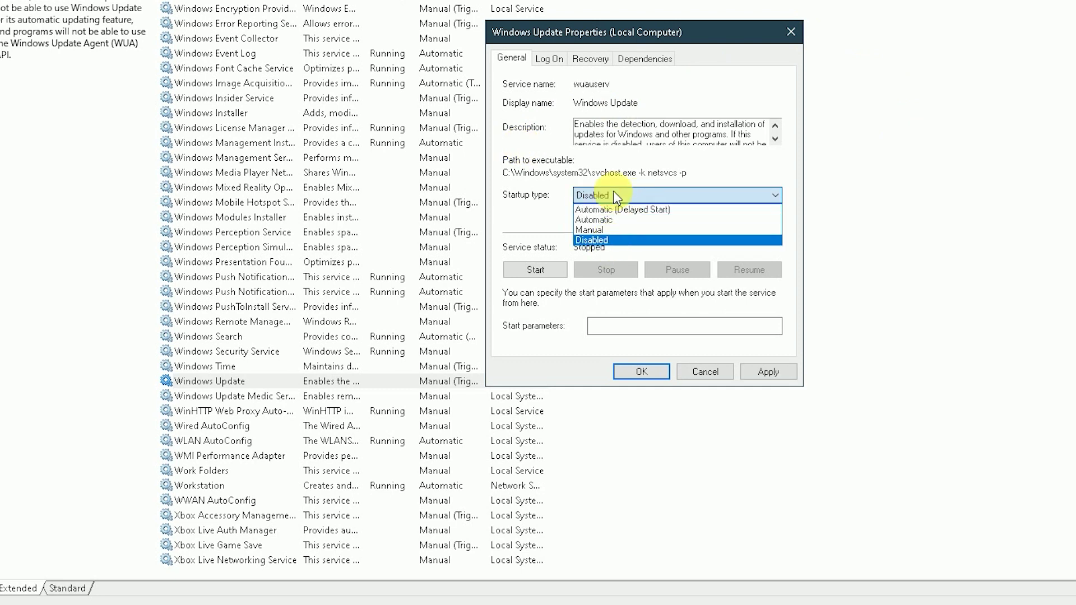
pyautogui.click(616, 197)
pyautogui.click(615, 194)
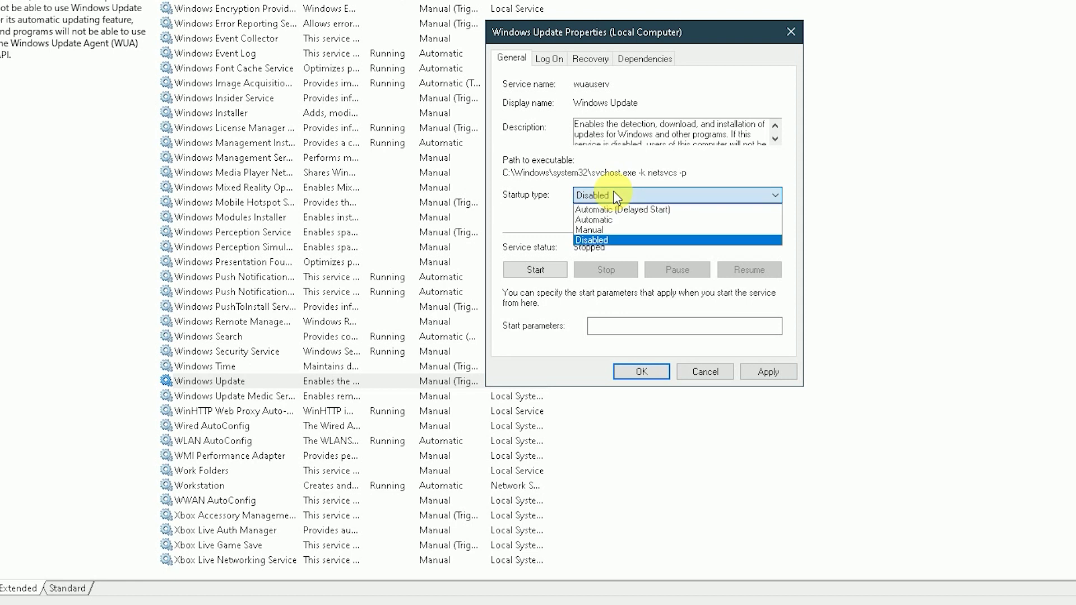
pyautogui.click(605, 241)
pyautogui.click(763, 372)
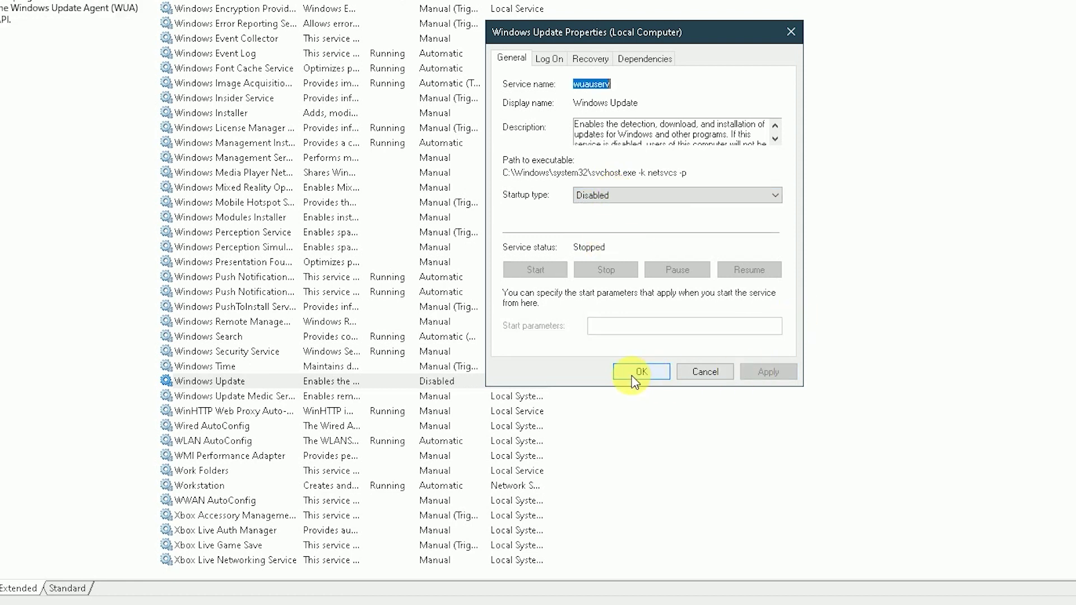
pyautogui.click(639, 380)
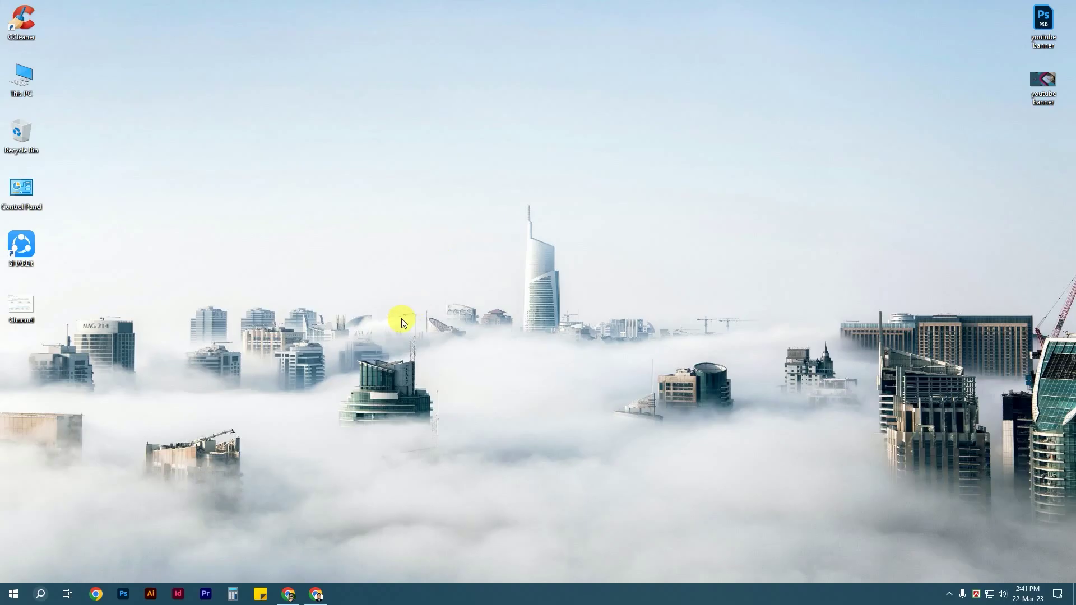
# - Switch to Chrome, open the browsing history and look through the visited pages
pyautogui.click(288, 594)
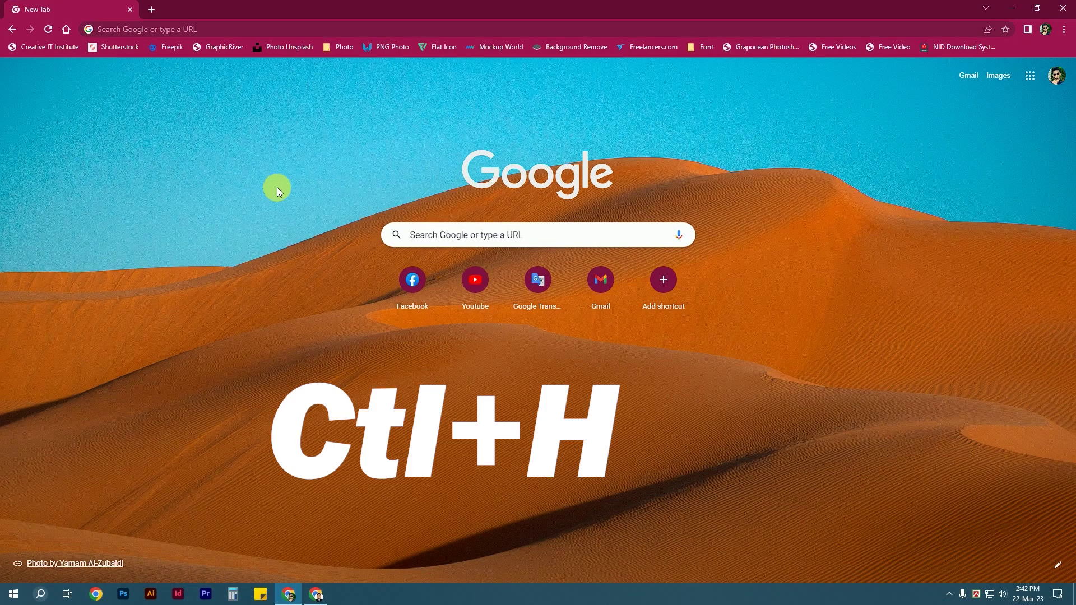
pyautogui.hotkey('ctrl', 'h')
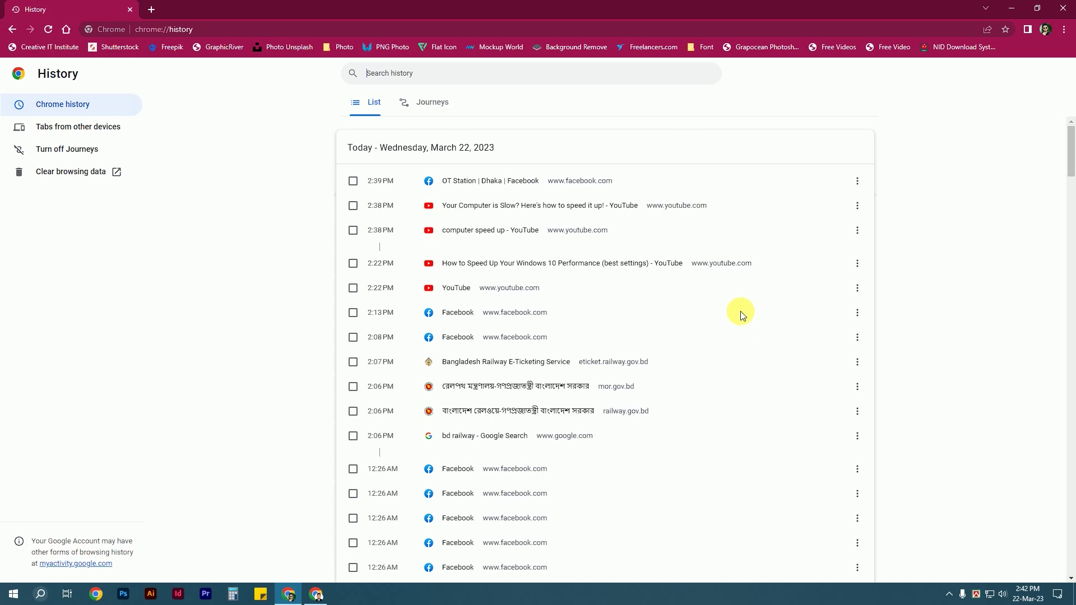
pyautogui.scroll(-20, 741, 309)
pyautogui.scroll(-20, 741, 310)
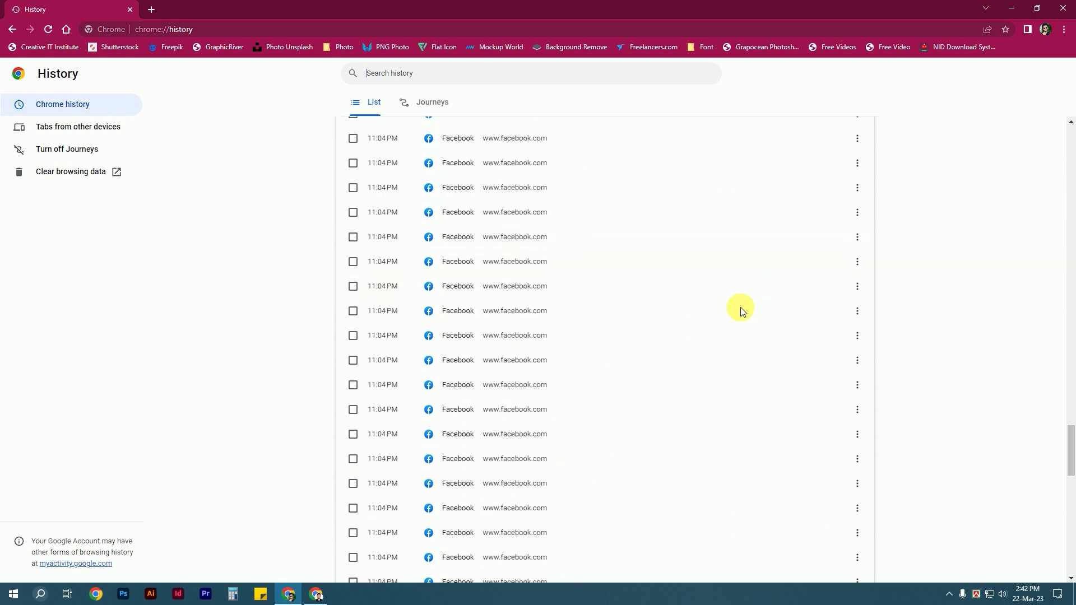
pyautogui.scroll(-10, 745, 306)
pyautogui.scroll(-15, 752, 305)
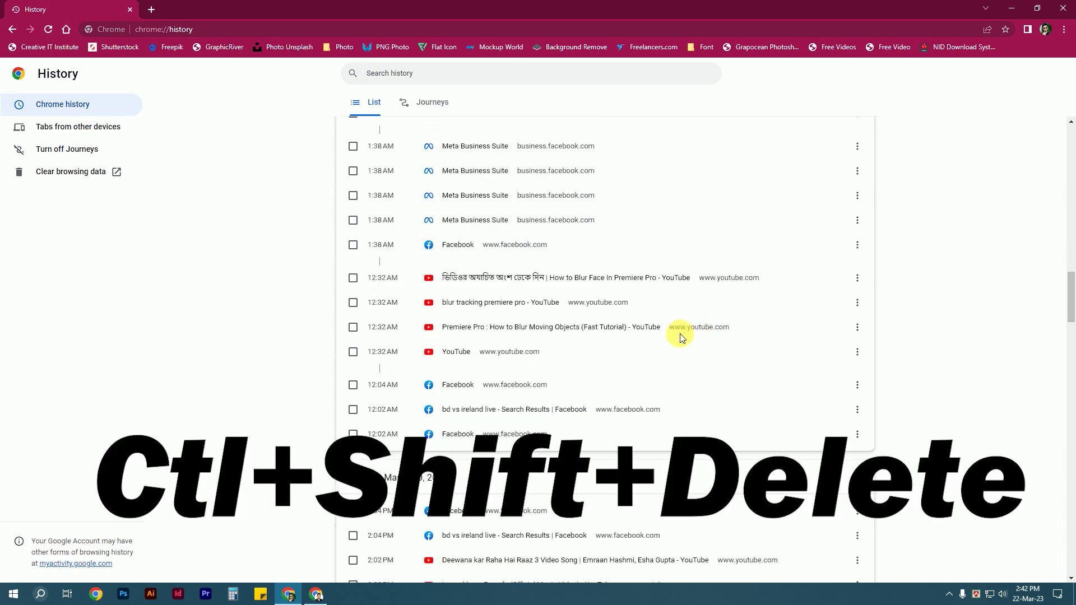
# - Clear browsing history, cookies and other site data, and cached images and files for All time, and reload the settings page
pyautogui.hotkey('ctrl', 'shift', 'Delete')
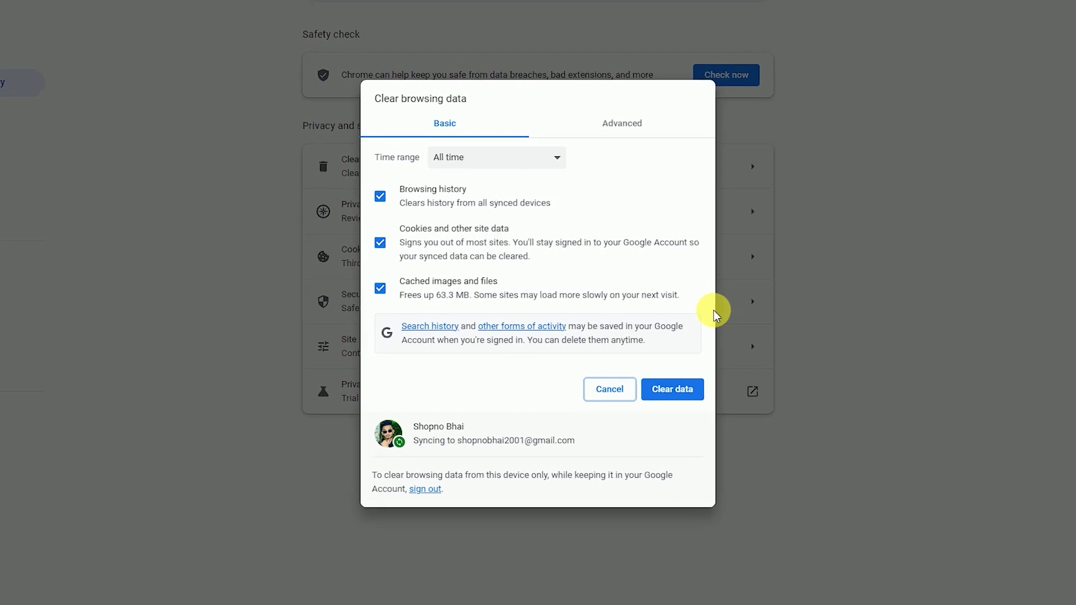
pyautogui.click(472, 146)
pyautogui.click(470, 210)
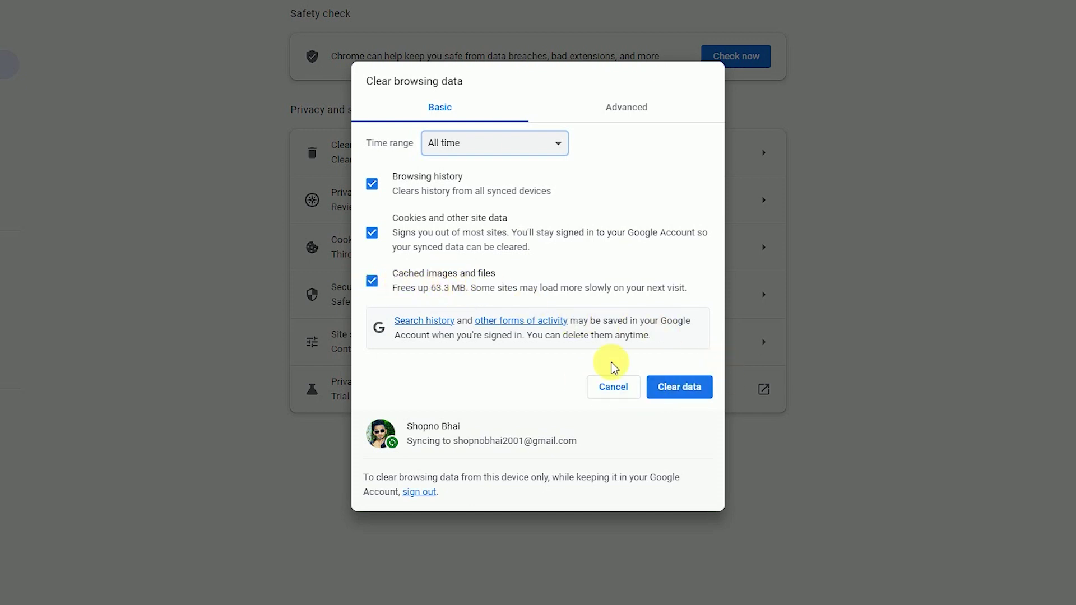
pyautogui.click(689, 391)
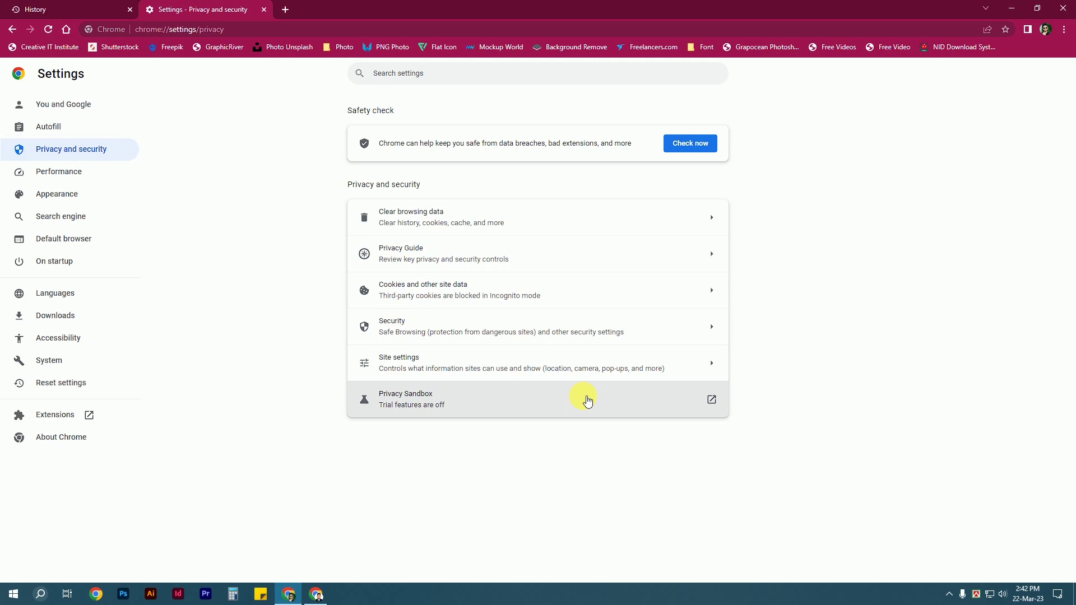
pyautogui.click(48, 29)
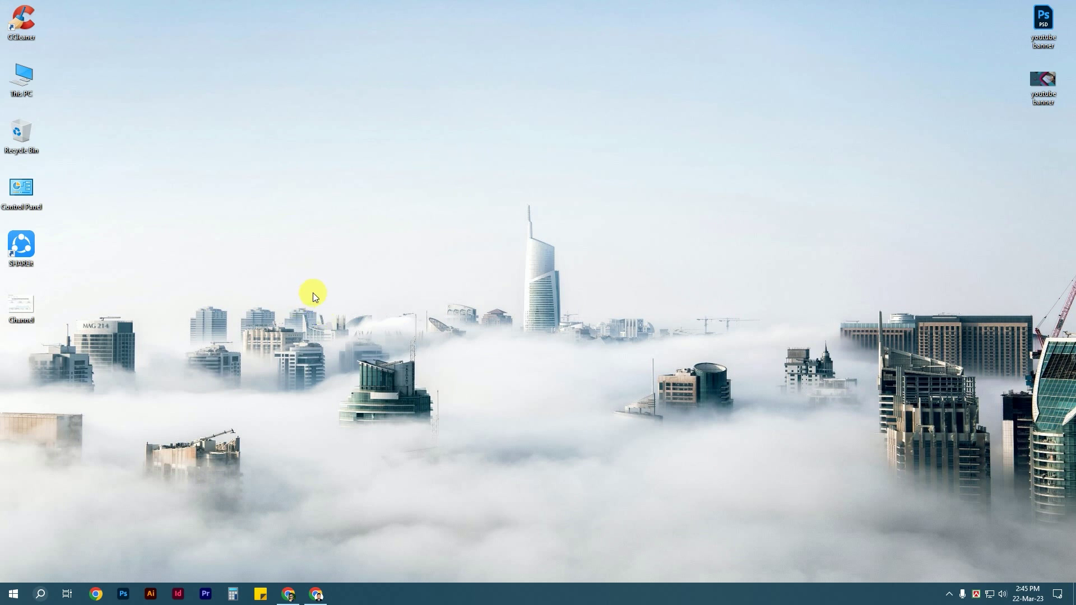
# - Search Windows for "wind" and open Windows Security
pyautogui.click(949, 601)
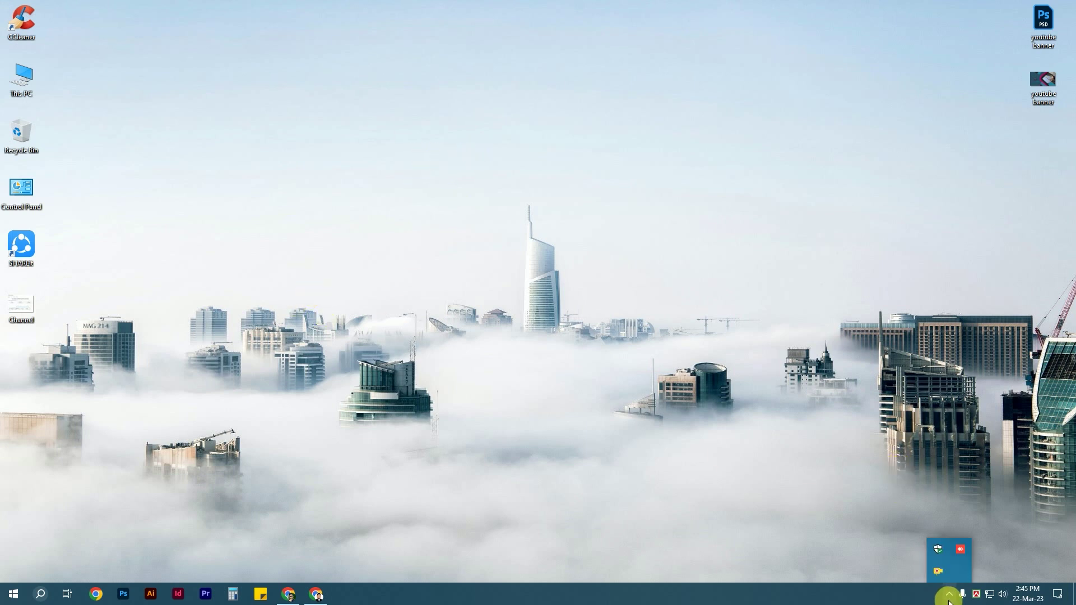
pyautogui.click(940, 547)
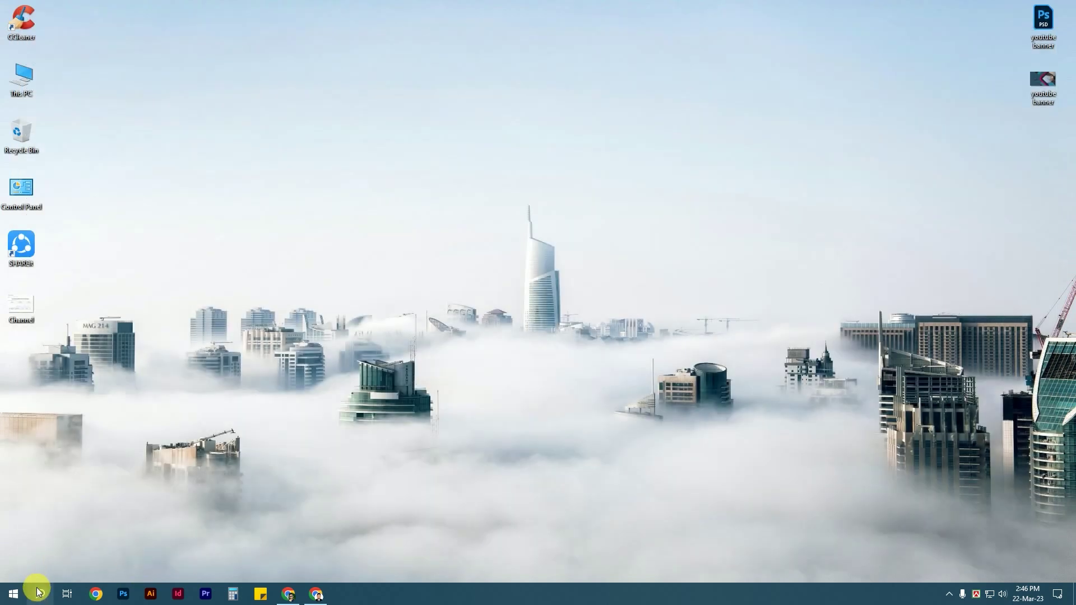
pyautogui.click(38, 592)
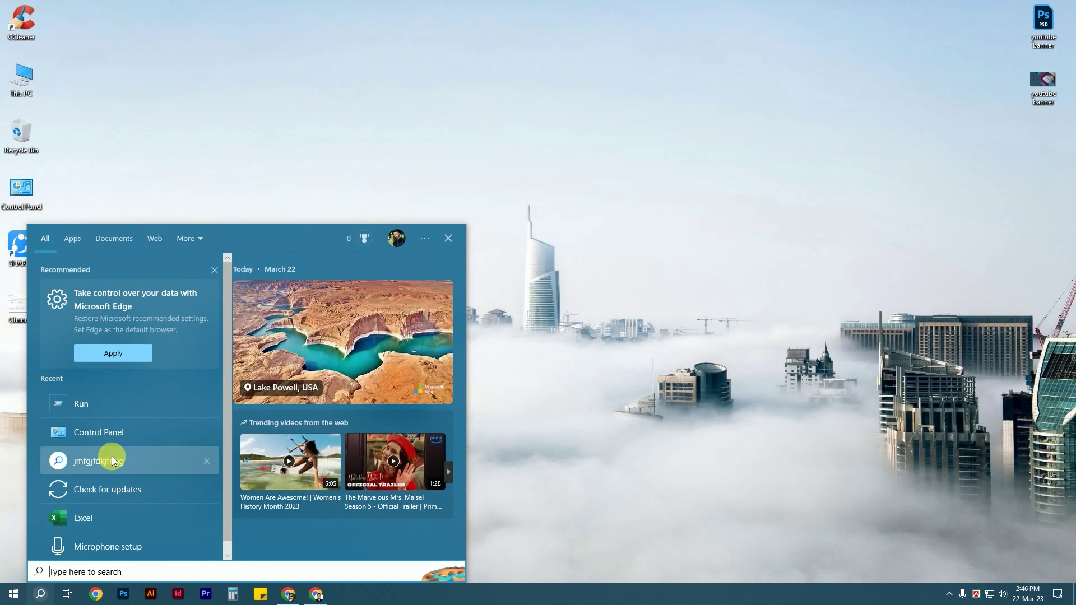
pyautogui.write('wind')
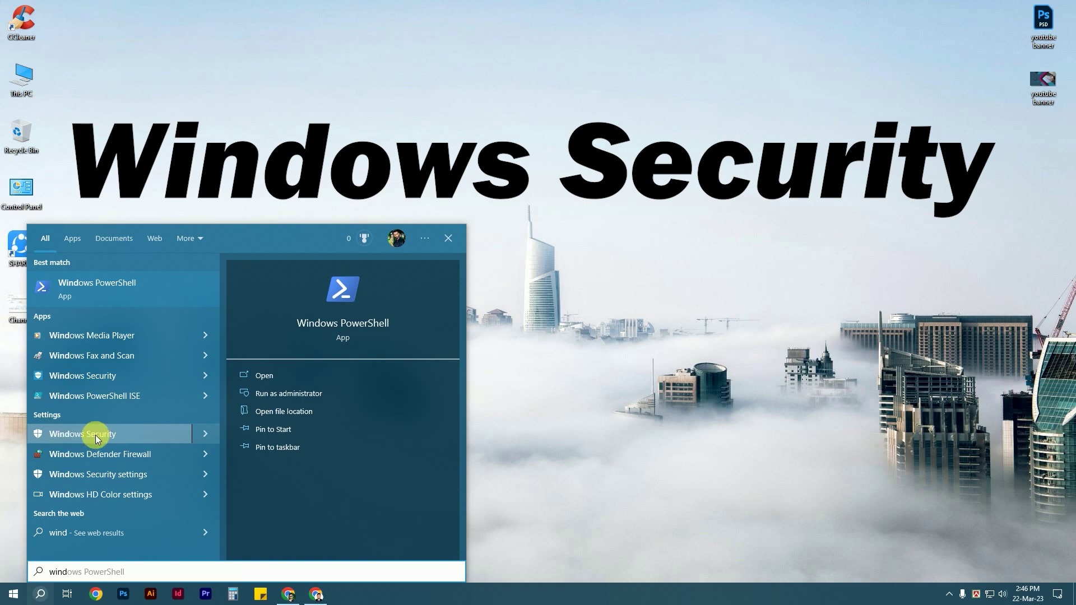
pyautogui.click(95, 435)
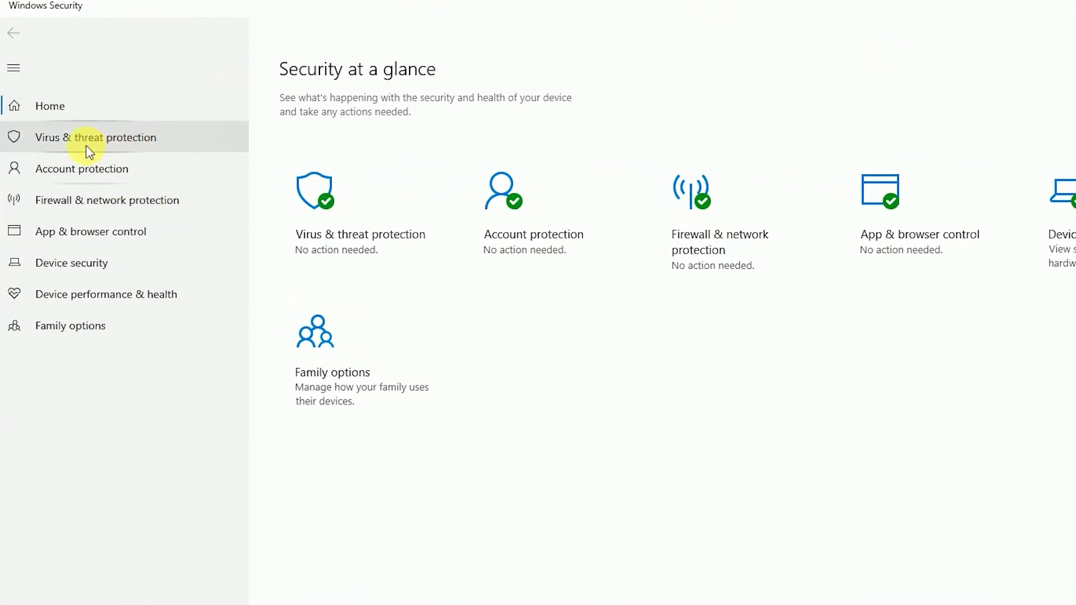
# - Run a quick scan under Virus & threat protection and close Windows Security once it completes
pyautogui.click(140, 136)
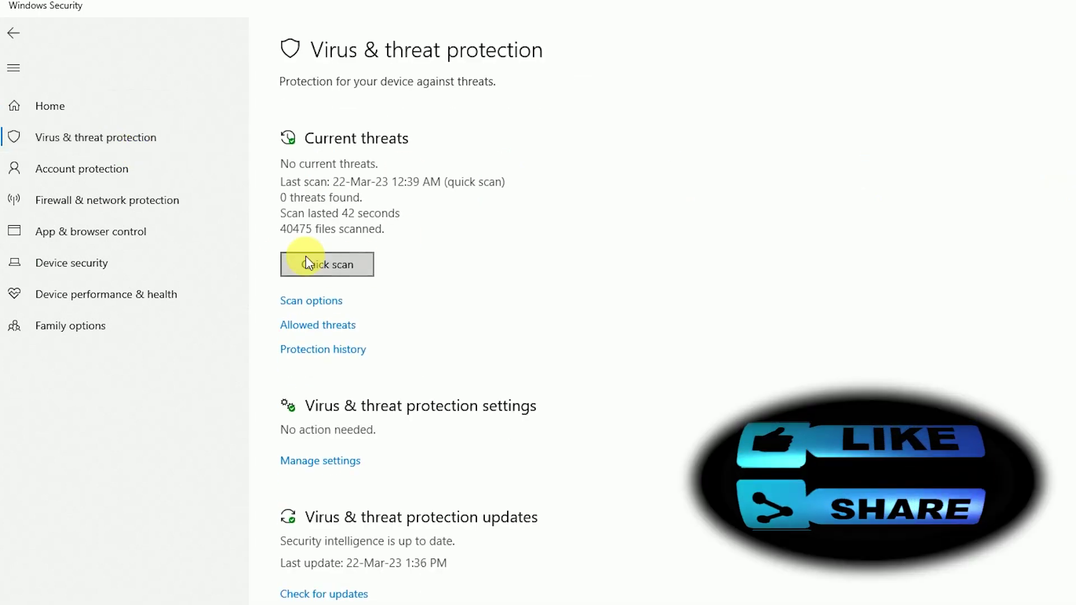
pyautogui.click(332, 264)
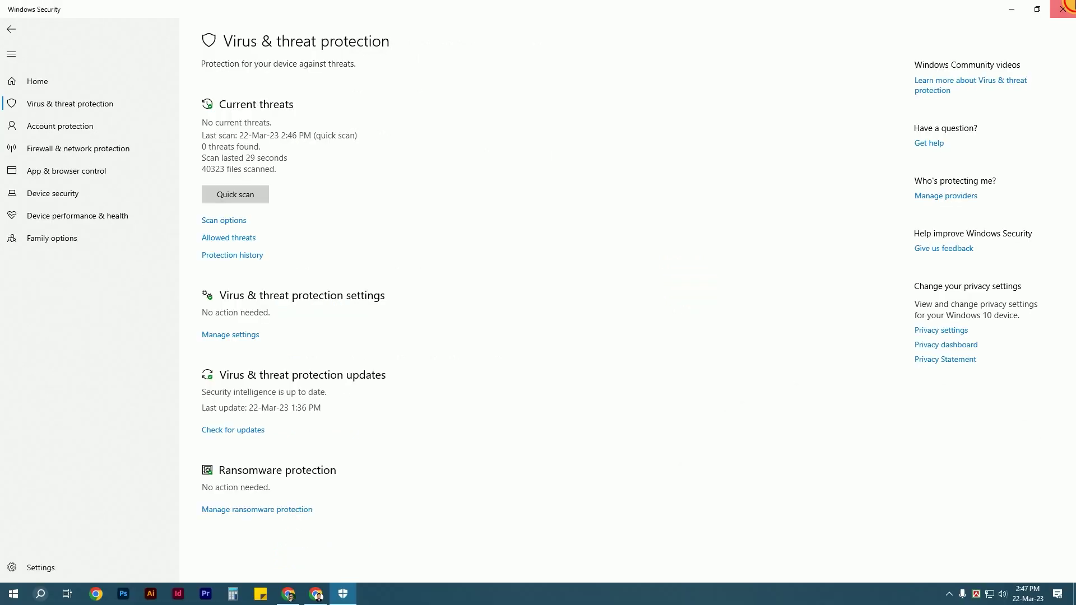
pyautogui.click(1063, 8)
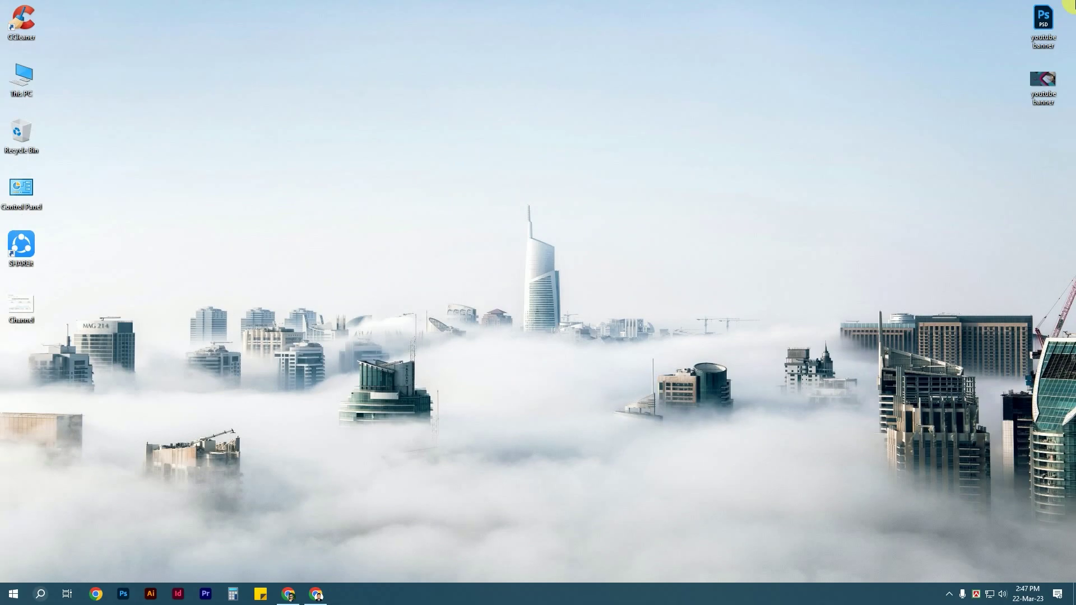
# - Launch the Microsoft Windows Malicious Software Removal Tool by running mrt
pyautogui.press('super+r')
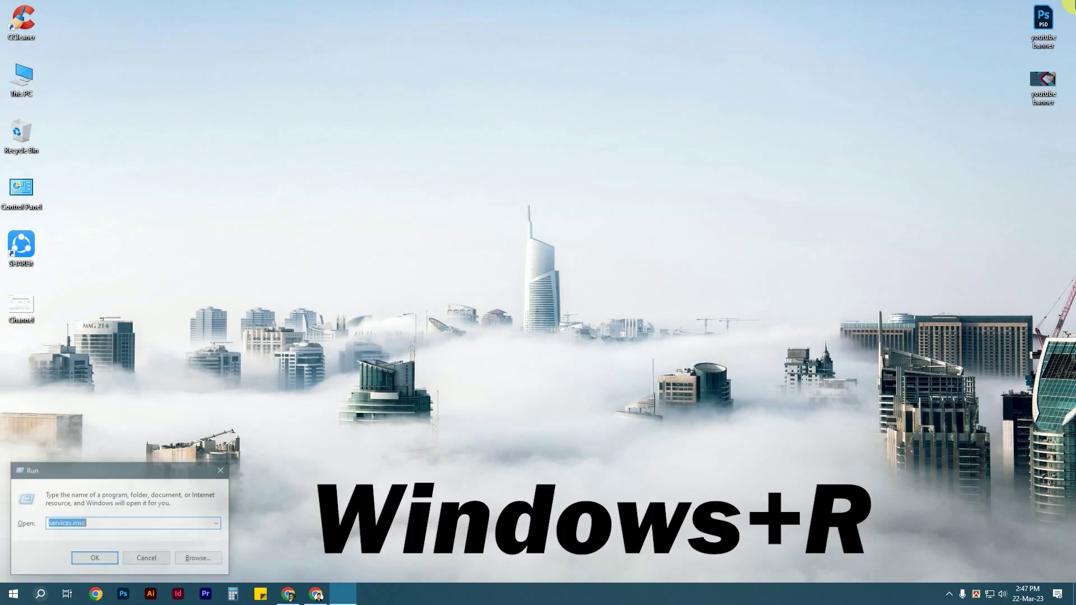
pyautogui.write('mrt')
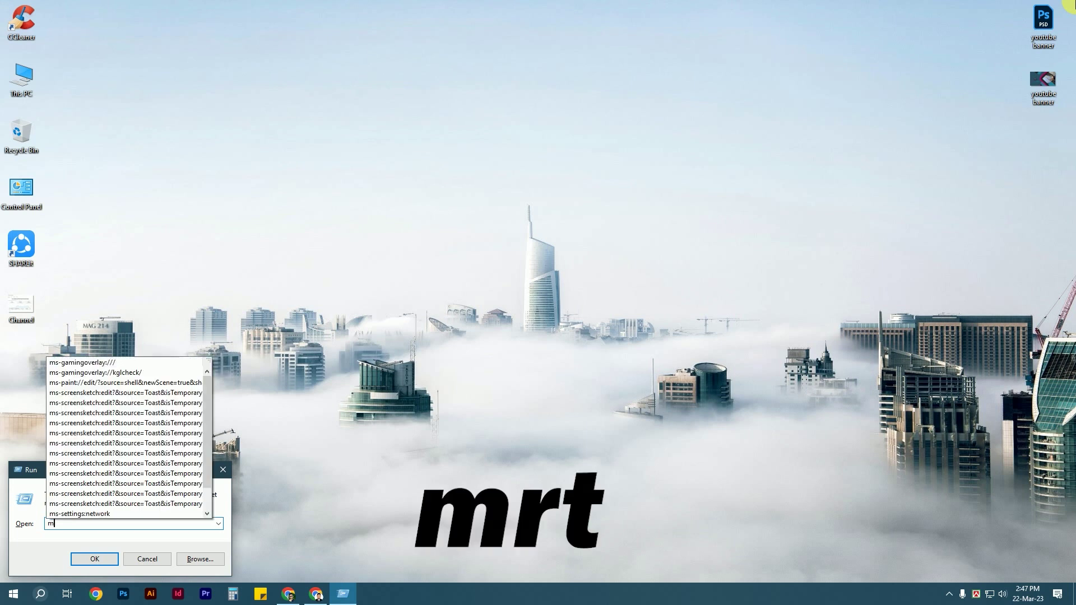
pyautogui.press('Return')
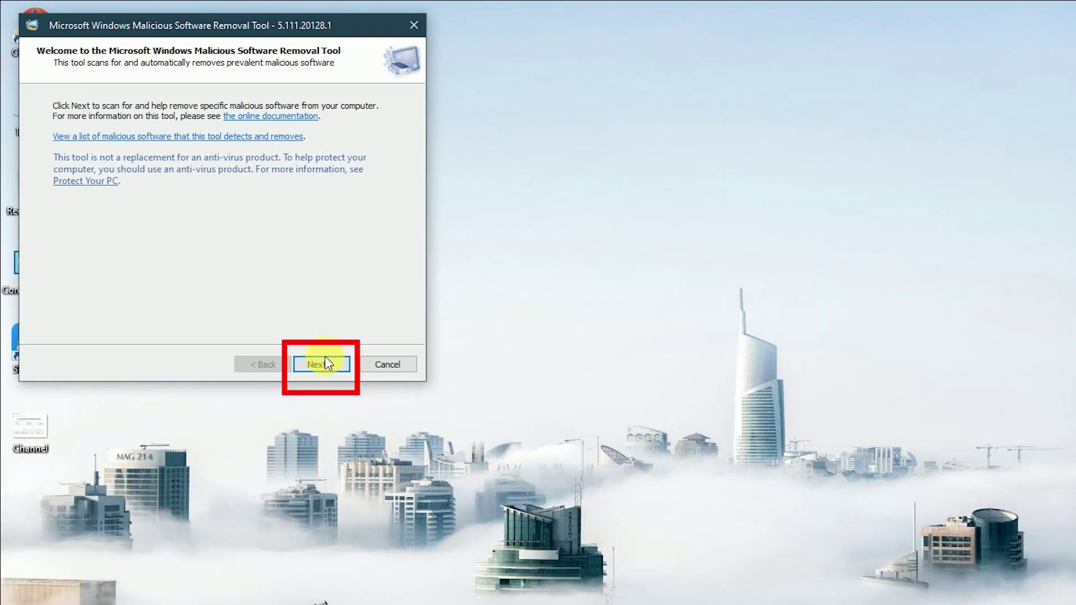
# - Run a Quick scan with the Malicious Software Removal Tool and finish the wizard when the results appear
pyautogui.click(323, 363)
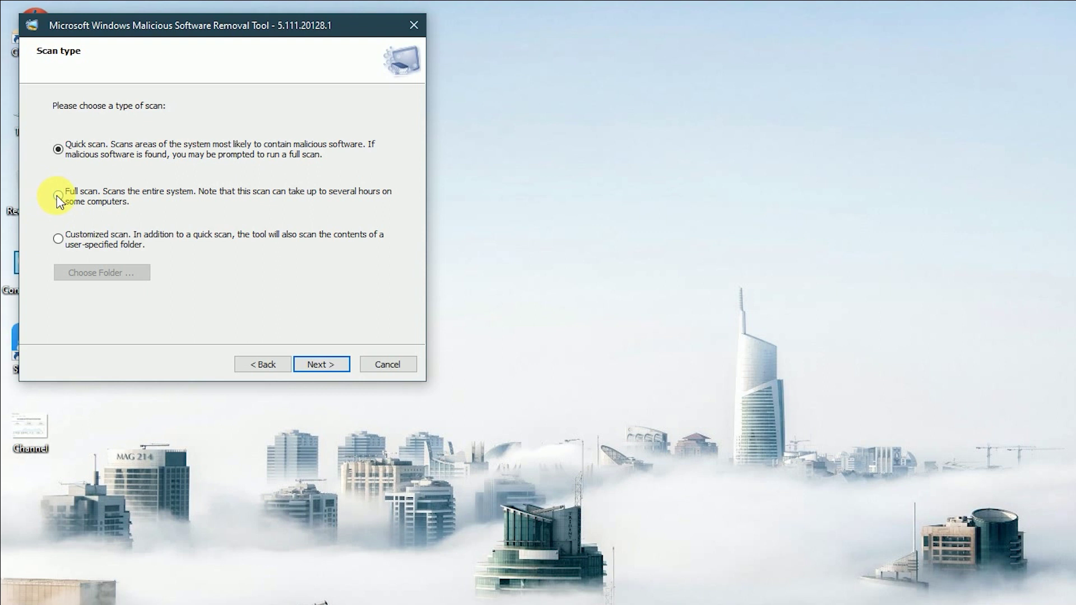
pyautogui.click(60, 148)
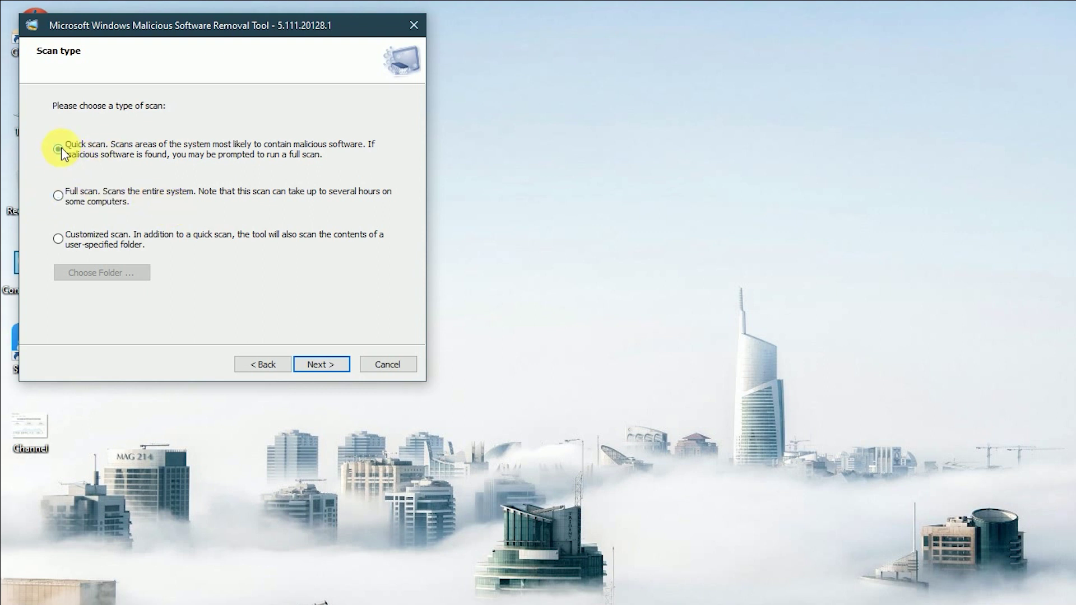
pyautogui.click(320, 366)
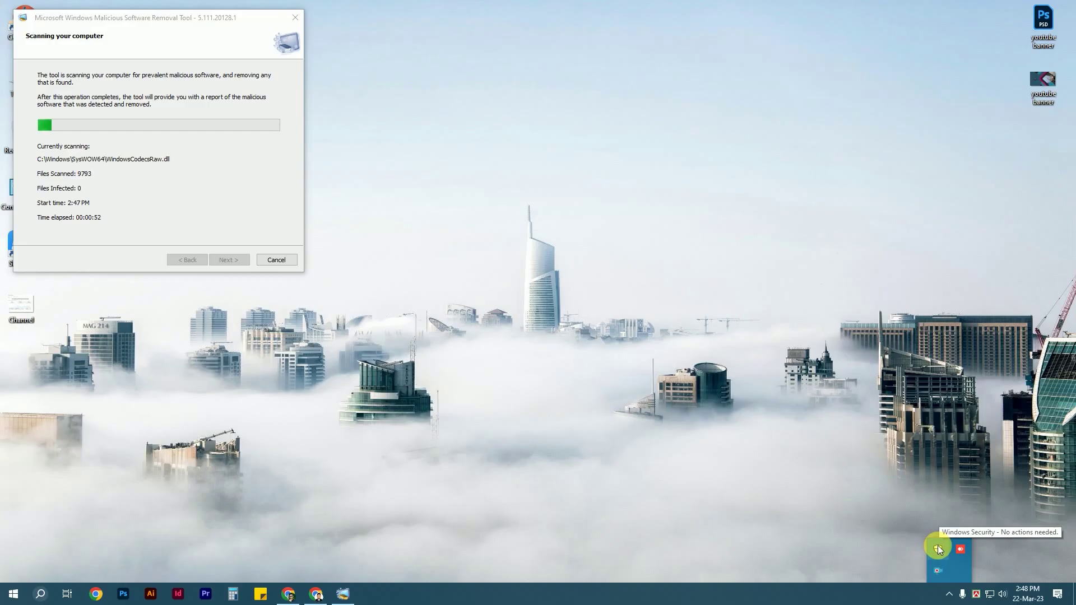
pyautogui.click(244, 162)
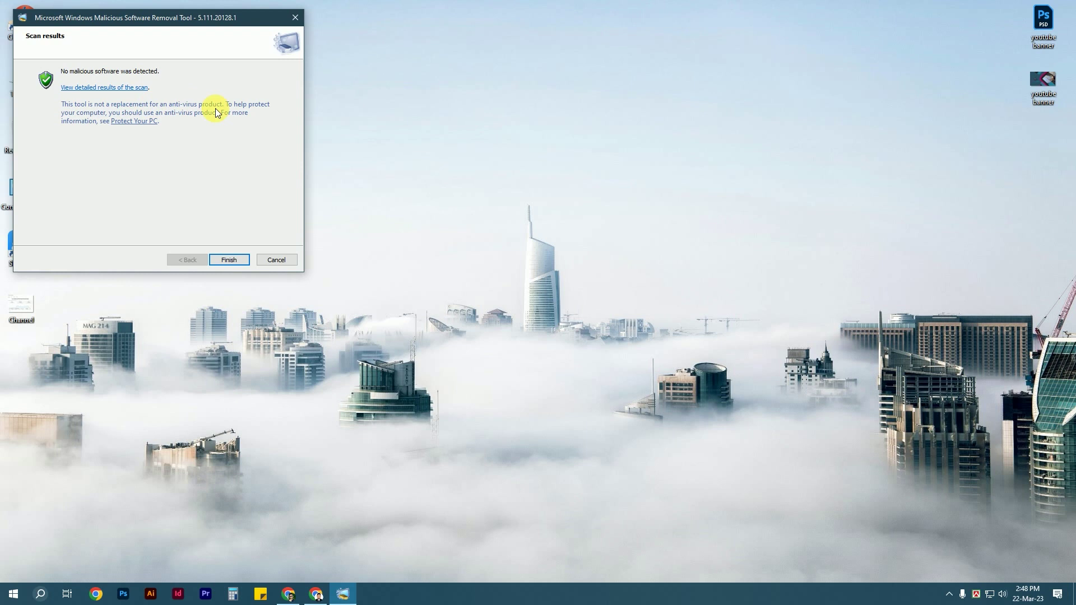
pyautogui.click(229, 259)
# - Refresh the Windows desktop several times
pyautogui.rightClick(429, 174)
pyautogui.click(455, 220)
pyautogui.rightClick(455, 219)
pyautogui.click(496, 272)
pyautogui.rightClick(441, 173)
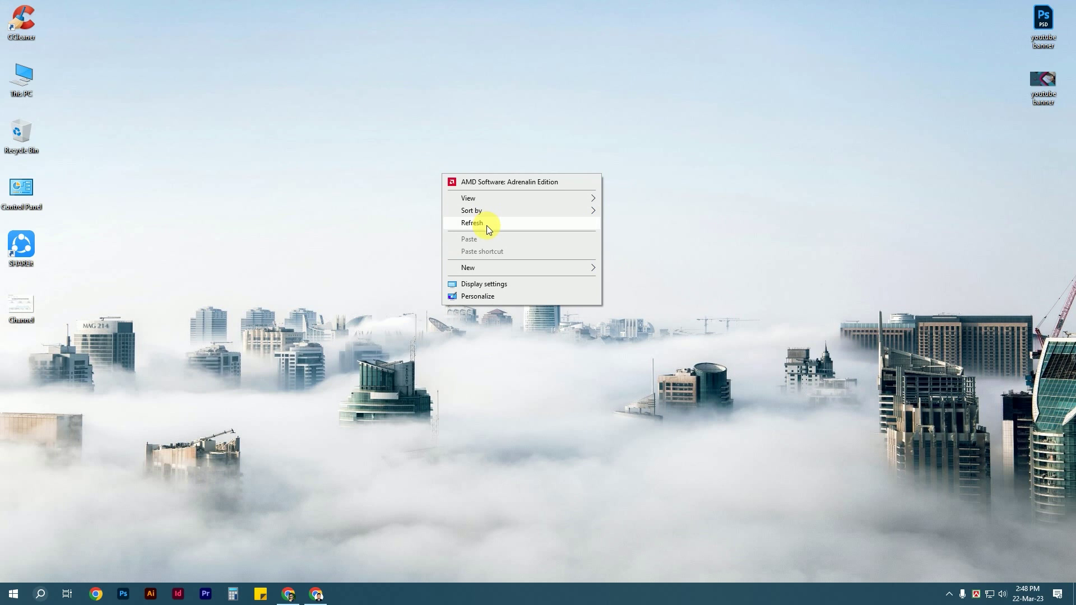
pyautogui.click(487, 225)
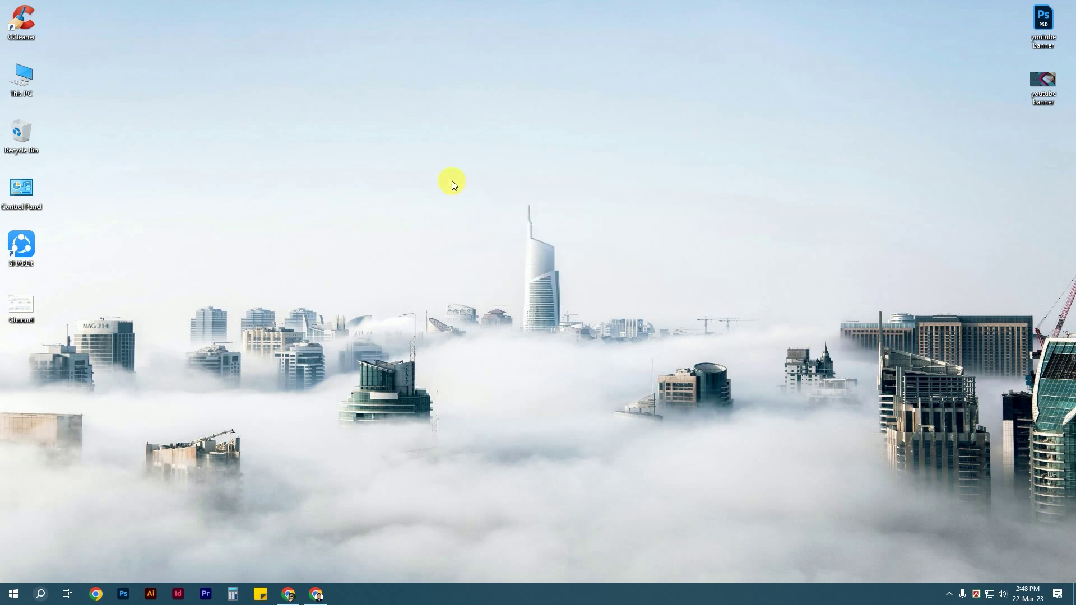
pyautogui.rightClick(489, 228)
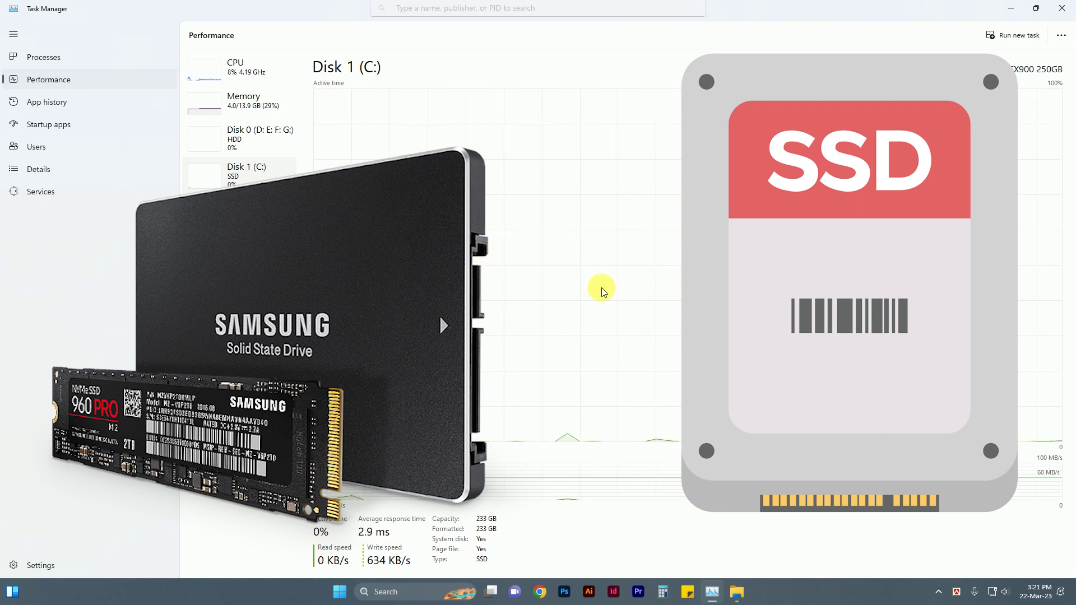
# - Switch to File Explorer and view the drives in This PC
pyautogui.click(737, 592)
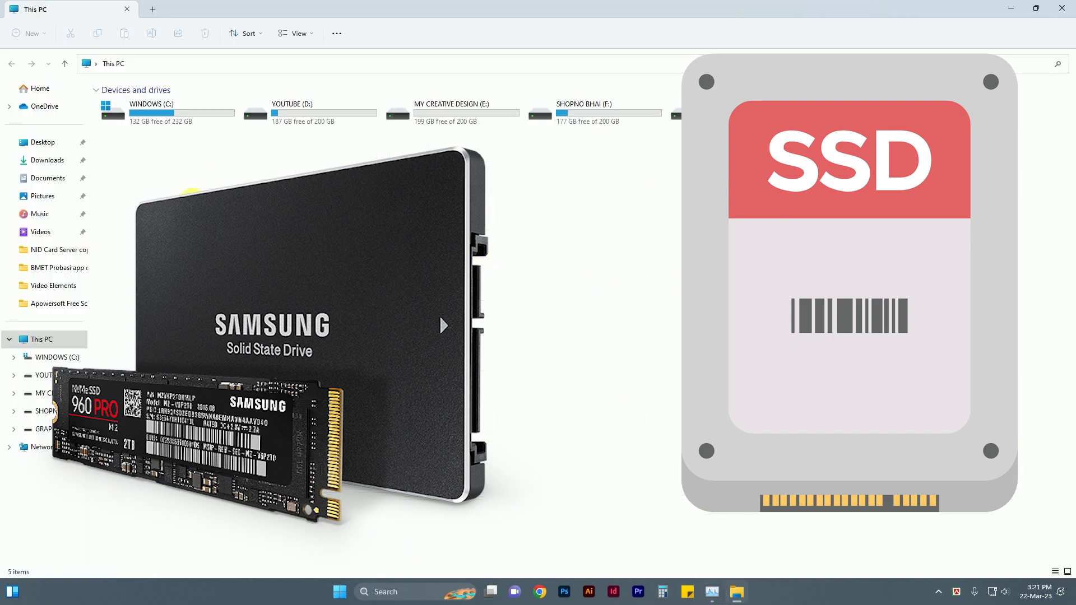